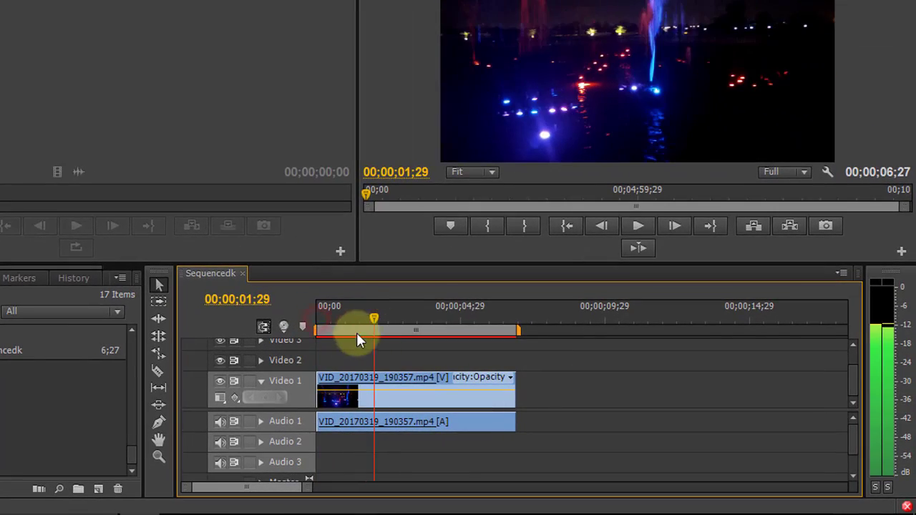
Scrub the start of the fountain clip and drag VID_20170407_121520.mp4 toward the track above it.
drag(342, 328, 328, 331)
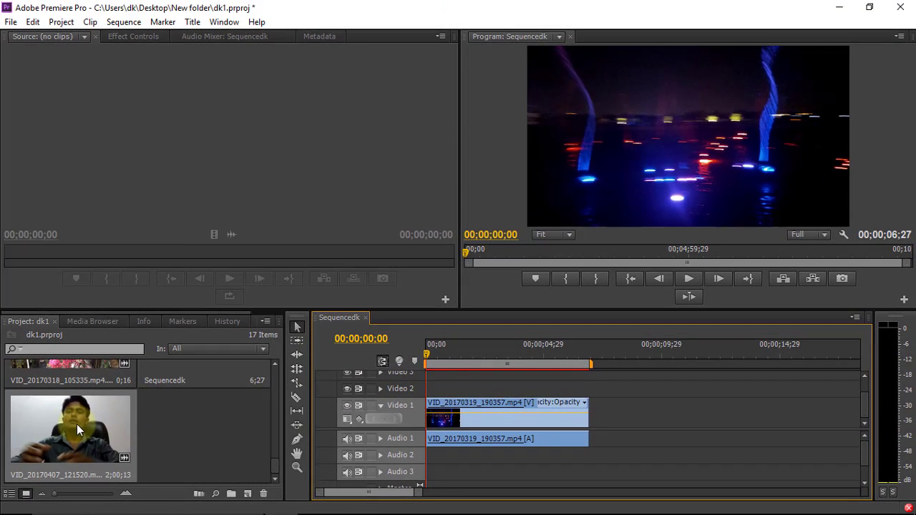
mouse_move(77, 424)
mouse_down()
mouse_move(484, 404)
mouse_move(422, 396)
mouse_up()
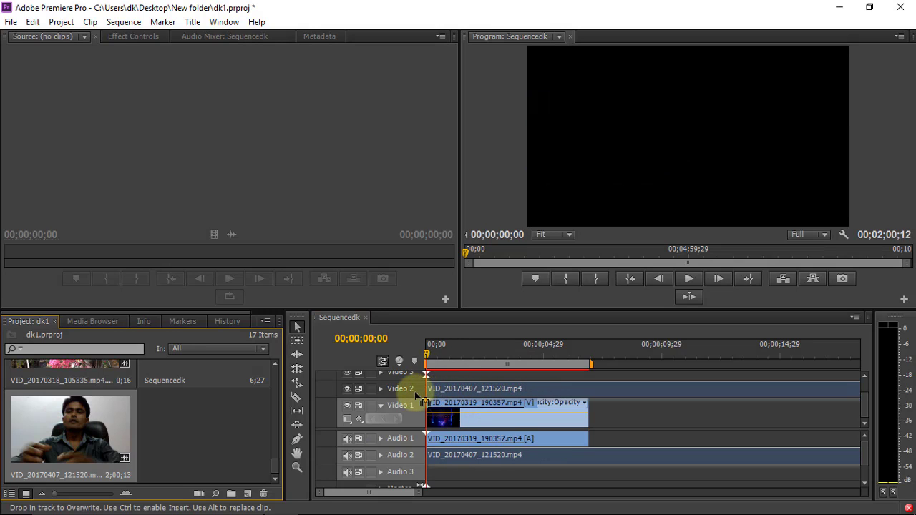
Drop the webcam clip on Video 2 and trim its end to the fountain clip's end, making the sequence 6;27.
drag(422, 396, 423, 394)
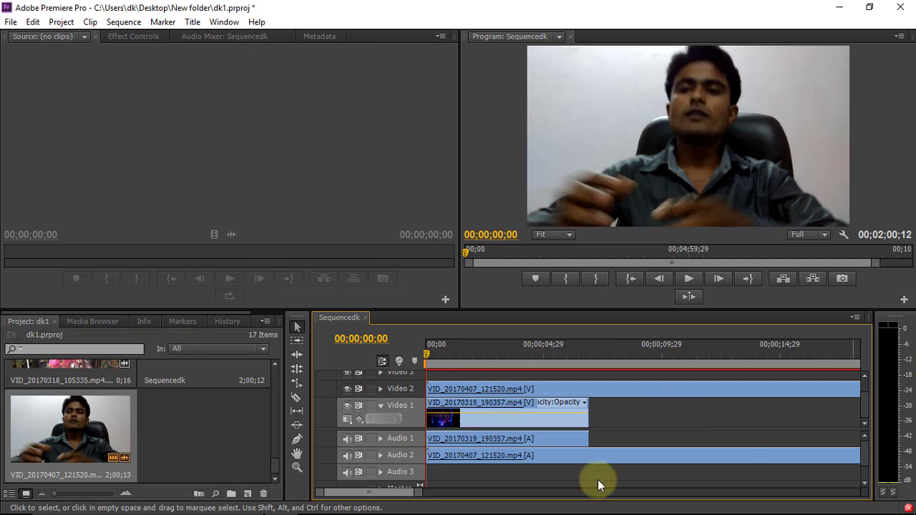
mouse_move(420, 492)
mouse_down()
mouse_move(406, 499)
mouse_move(514, 502)
mouse_up()
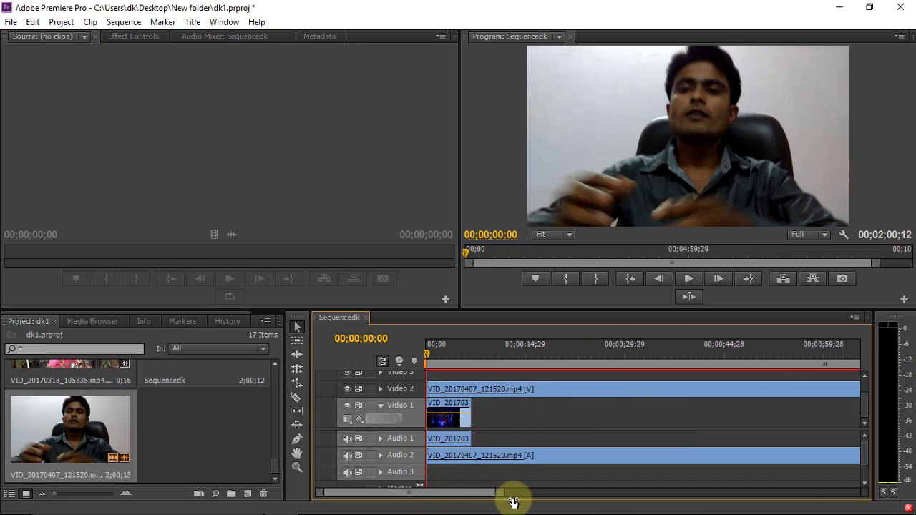
drag(514, 502, 610, 499)
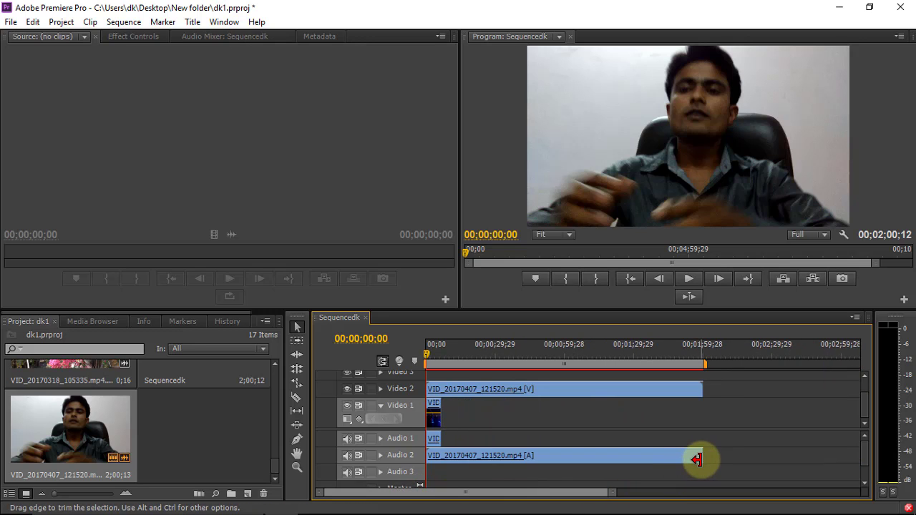
drag(697, 459, 439, 459)
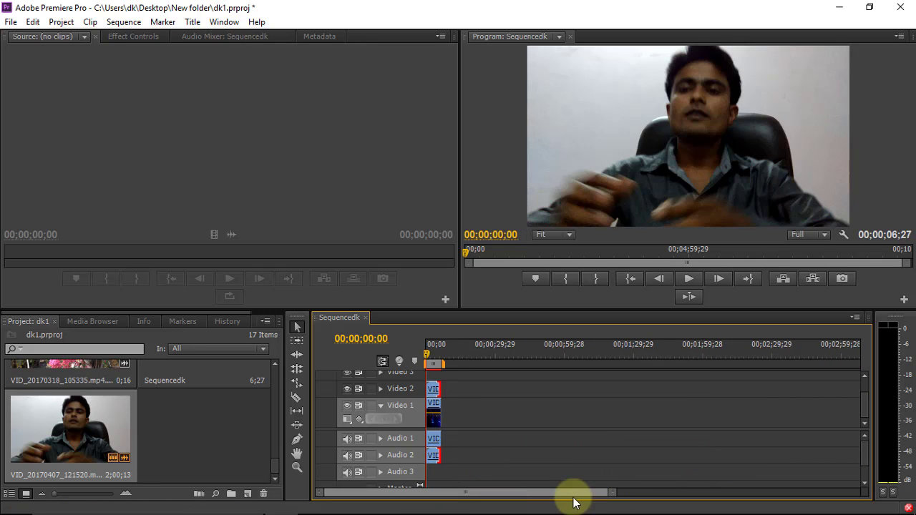
mouse_move(610, 493)
mouse_down()
mouse_move(485, 503)
mouse_move(522, 507)
mouse_up()
shift+click(605, 389)
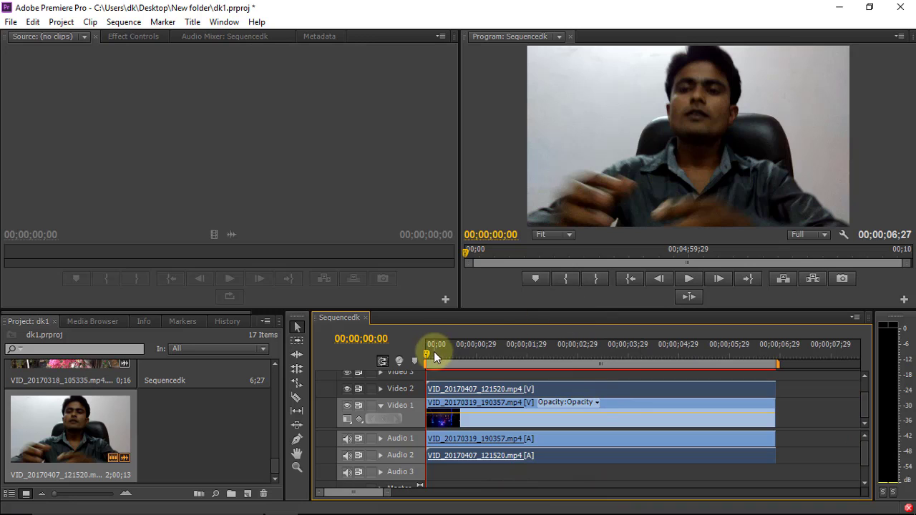
click(346, 391)
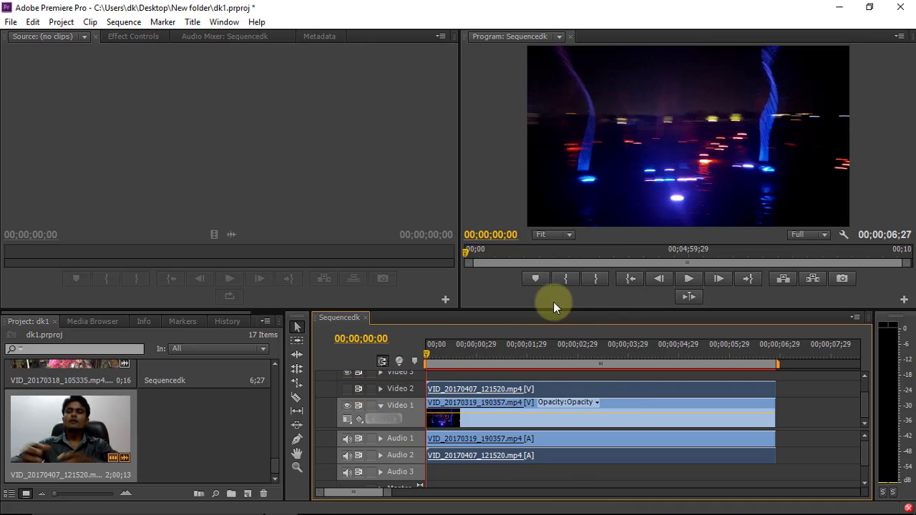
click(686, 279)
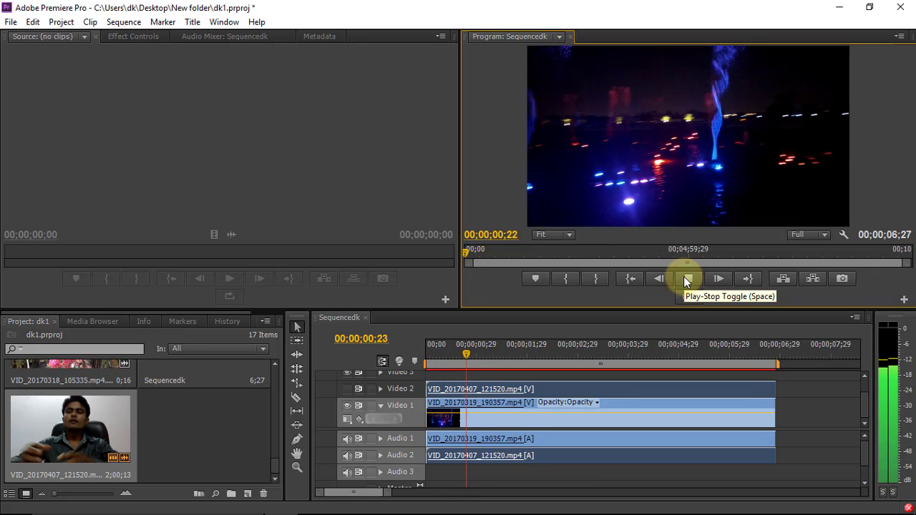
click(686, 279)
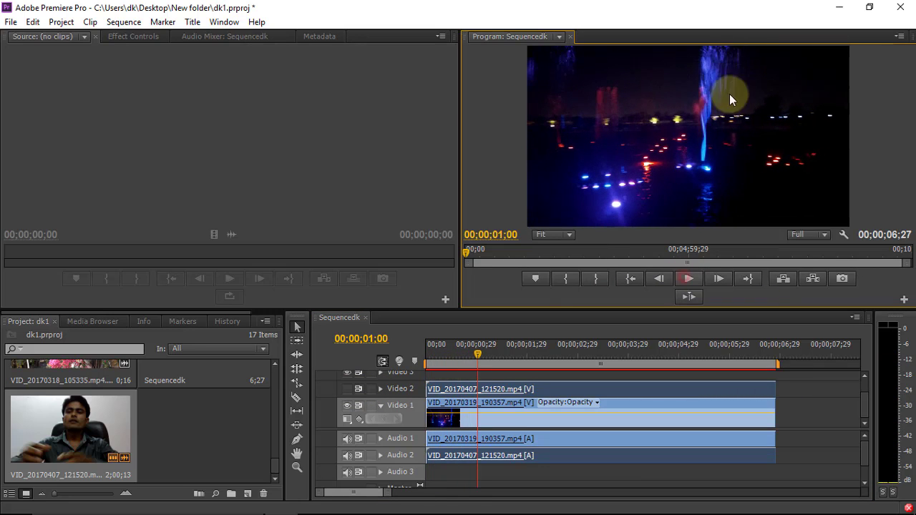
click(348, 389)
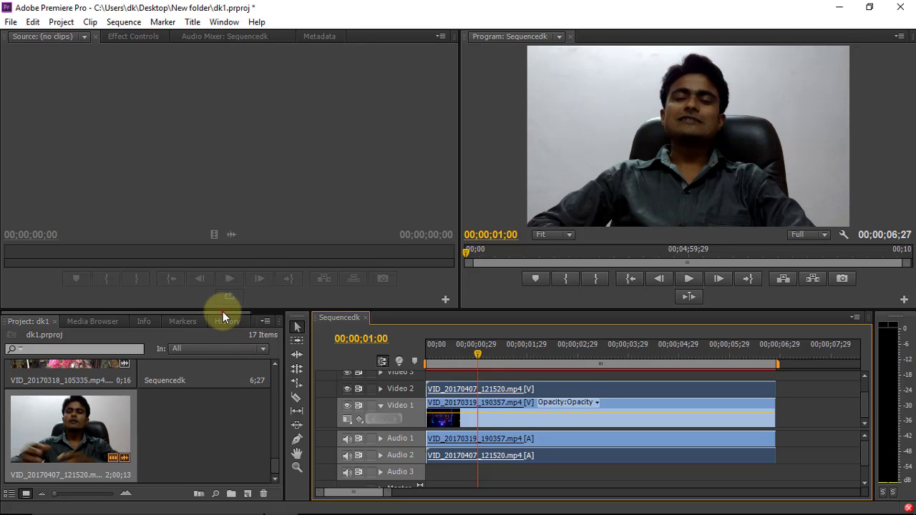
Show the Effects list and save the project.
scroll(223, 312, down, 3)
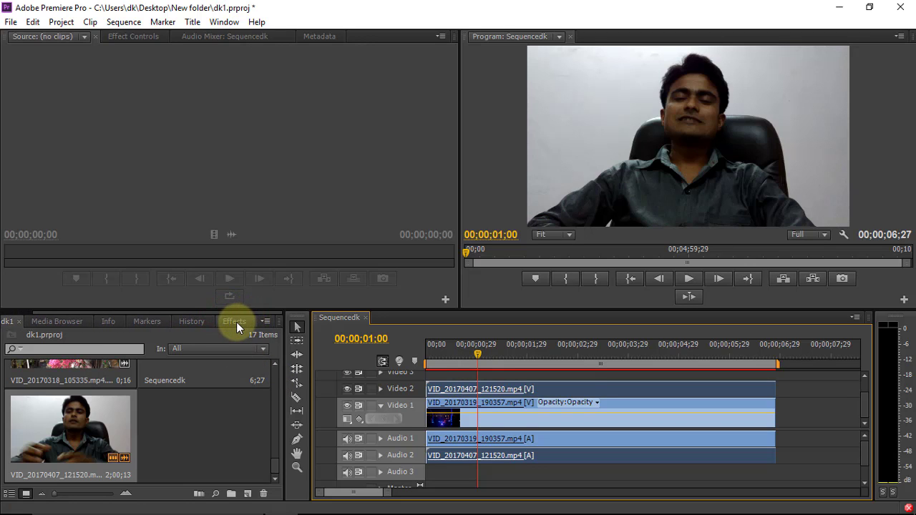
click(236, 323)
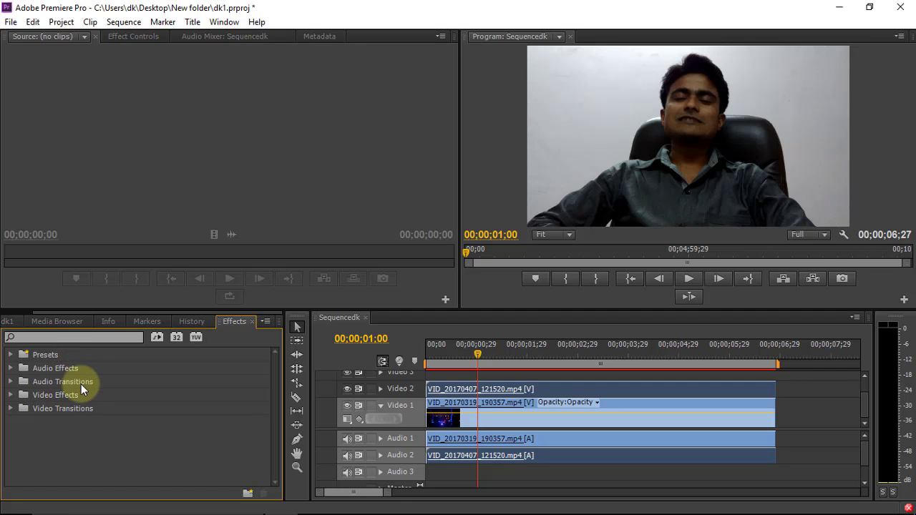
key(ctrl+s)
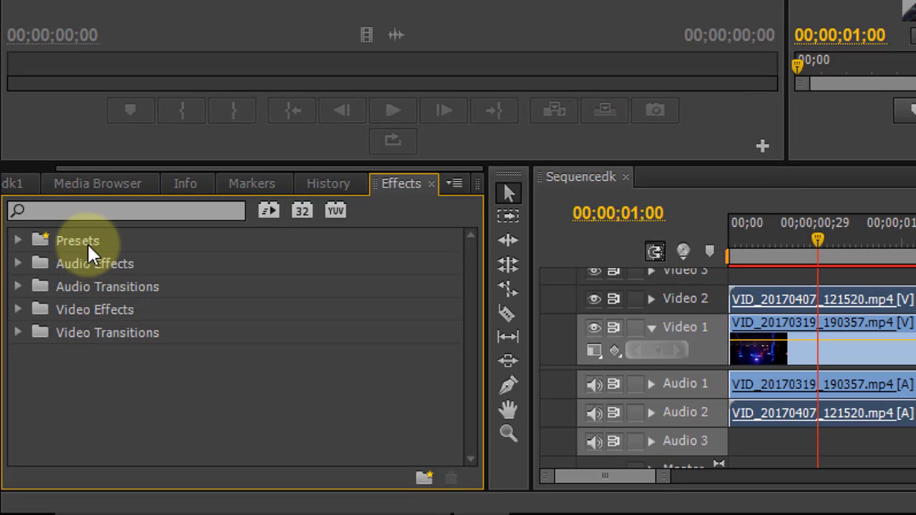
Expand Presets > PiPs > 25% PiPs in the Effects list.
click(60, 252)
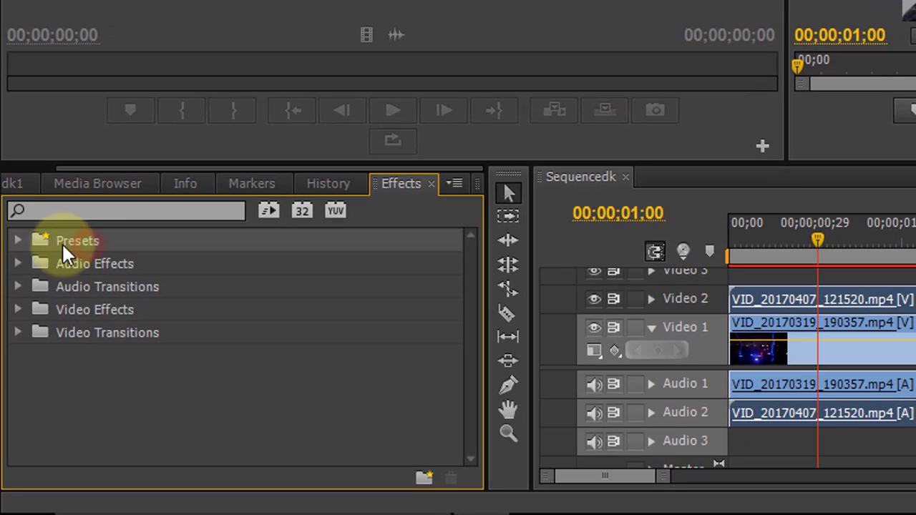
click(17, 241)
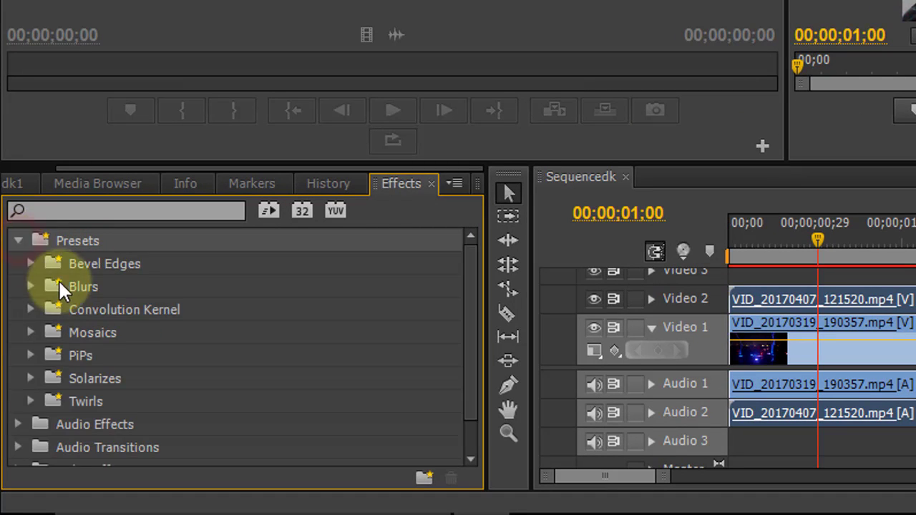
click(78, 358)
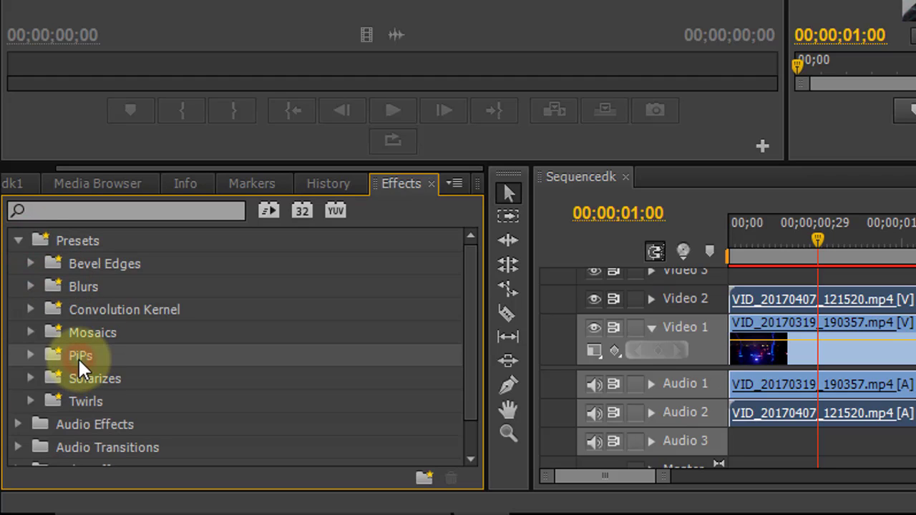
click(31, 355)
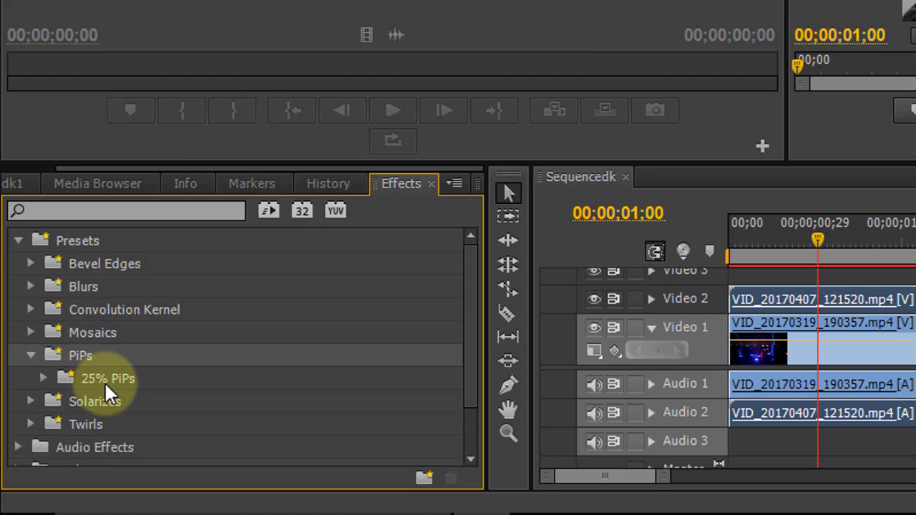
click(45, 380)
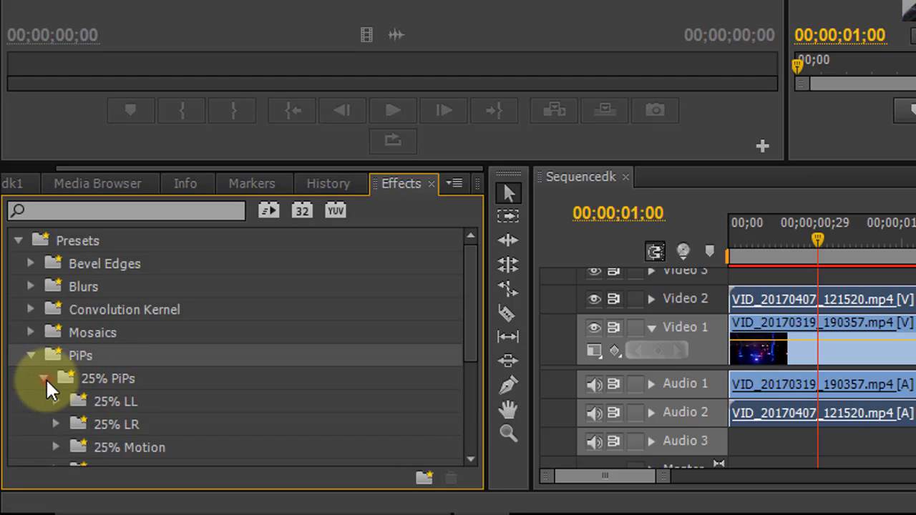
scroll(63, 378, down, 2)
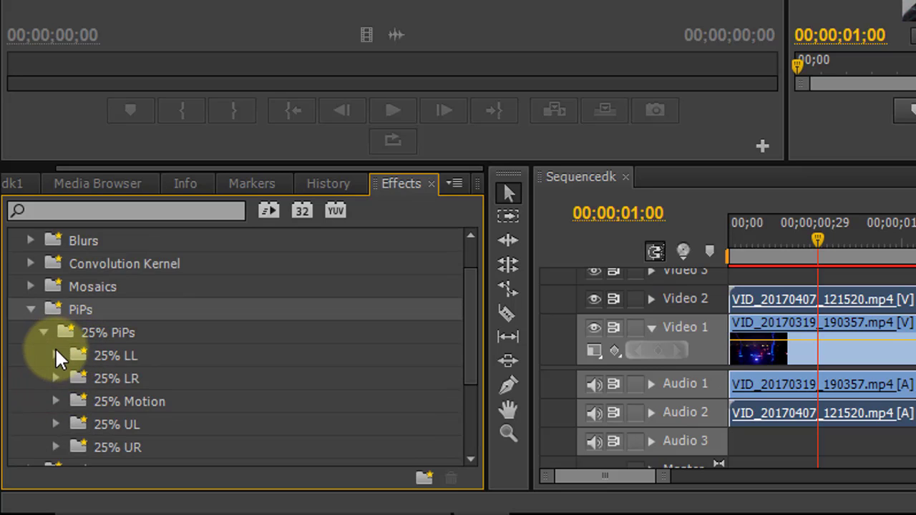
scroll(120, 374, down, 1)
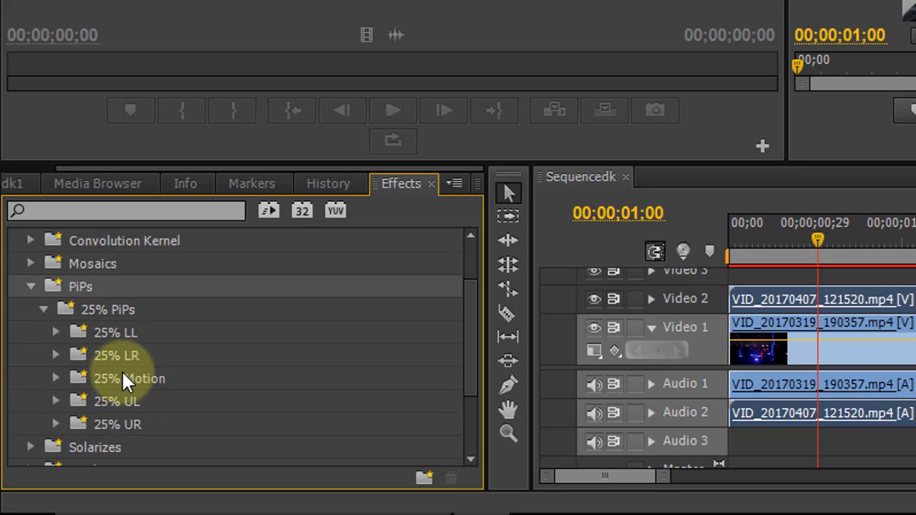
click(57, 332)
Expand the 25% LR group and select the PiP 25% LR preset.
click(56, 332)
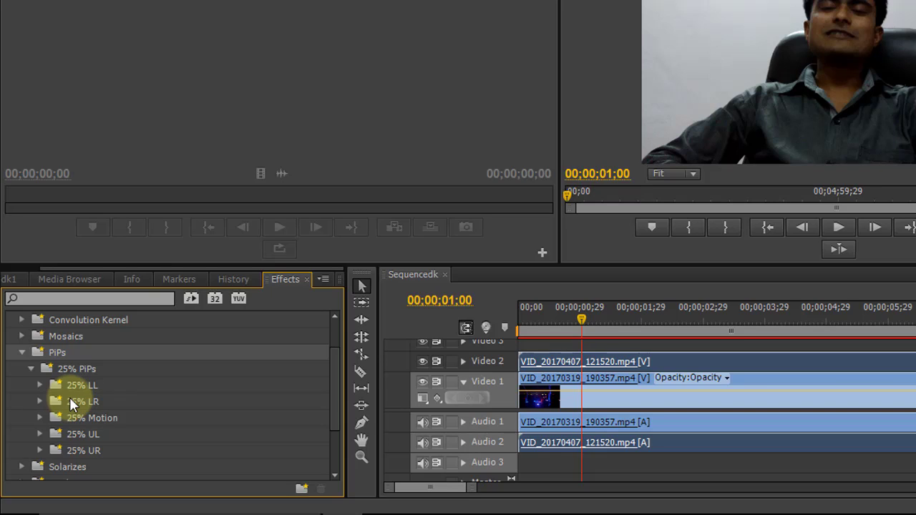
click(82, 403)
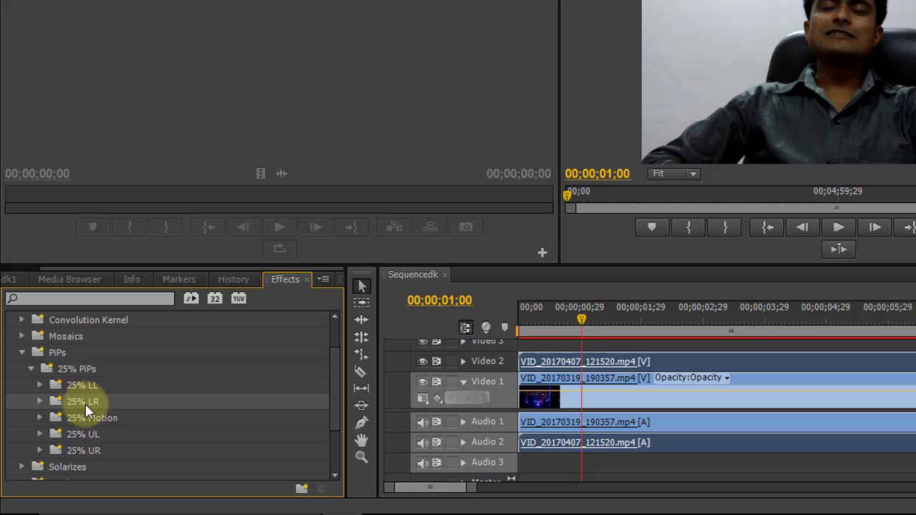
click(40, 402)
scroll(91, 426, down, 1)
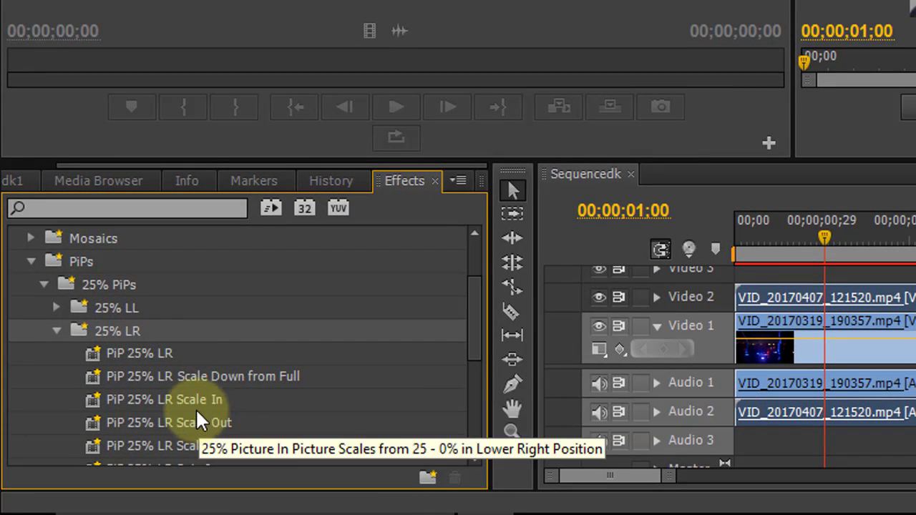
scroll(196, 405, down, 2)
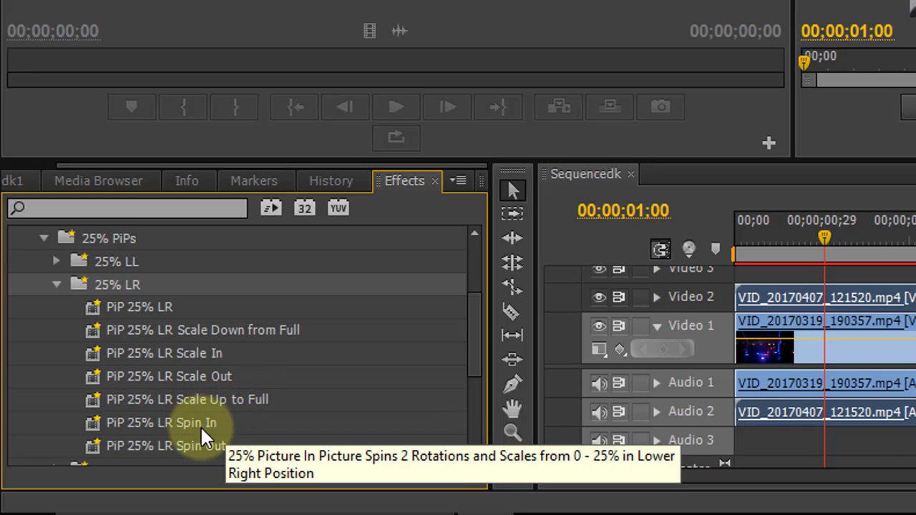
click(144, 311)
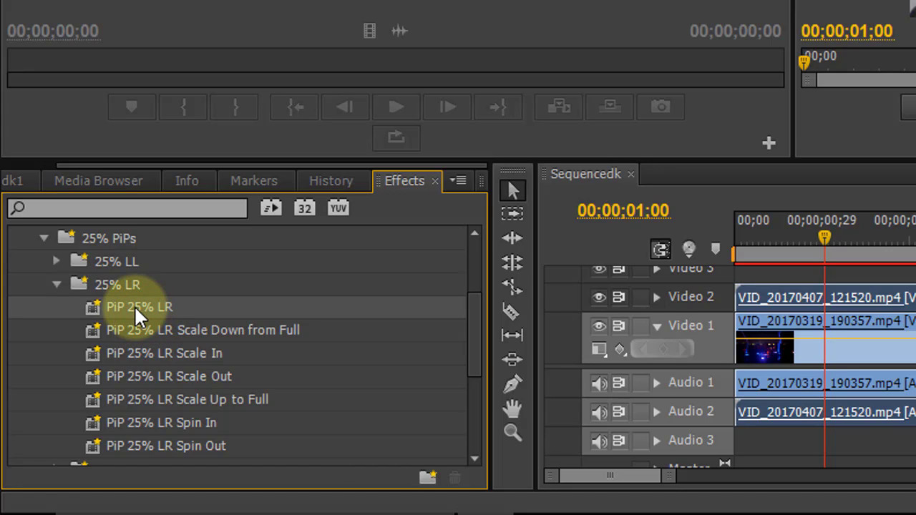
mouse_move(134, 305)
mouse_down()
mouse_move(800, 287)
mouse_move(856, 298)
mouse_up()
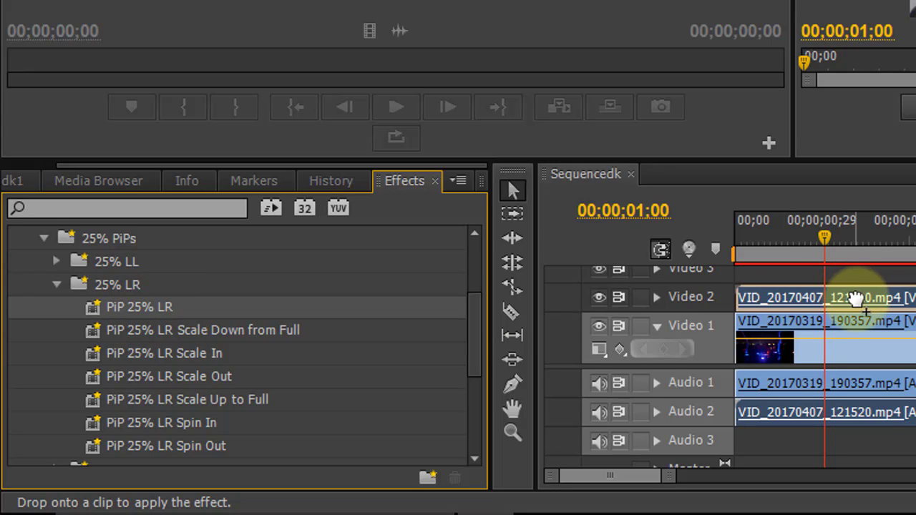
drag(856, 298, 856, 298)
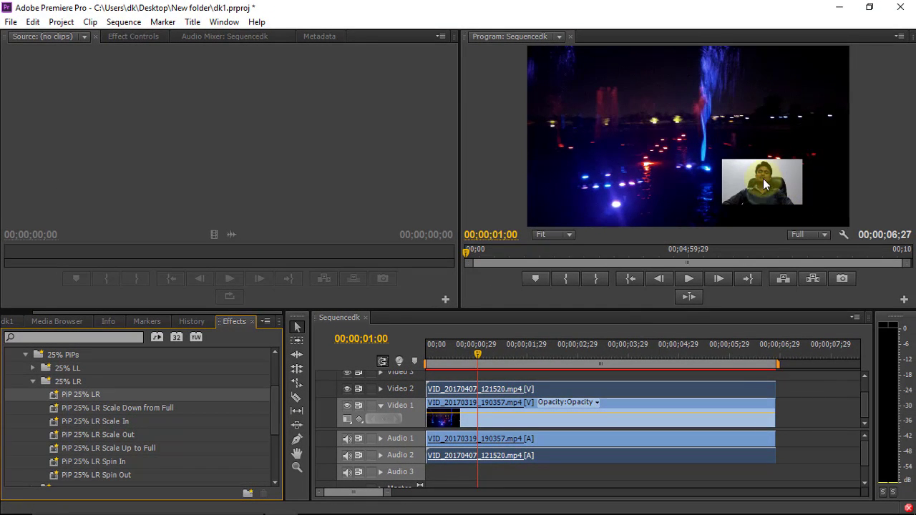
drag(476, 358, 412, 378)
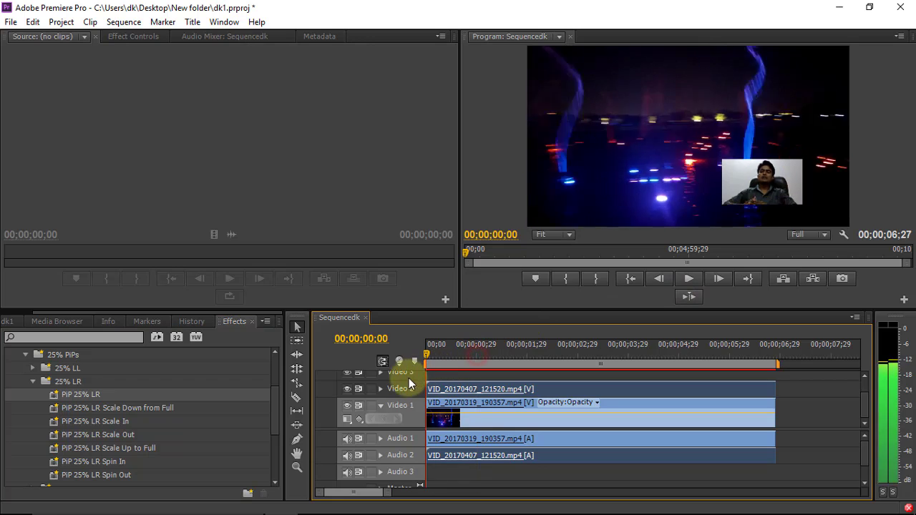
click(689, 279)
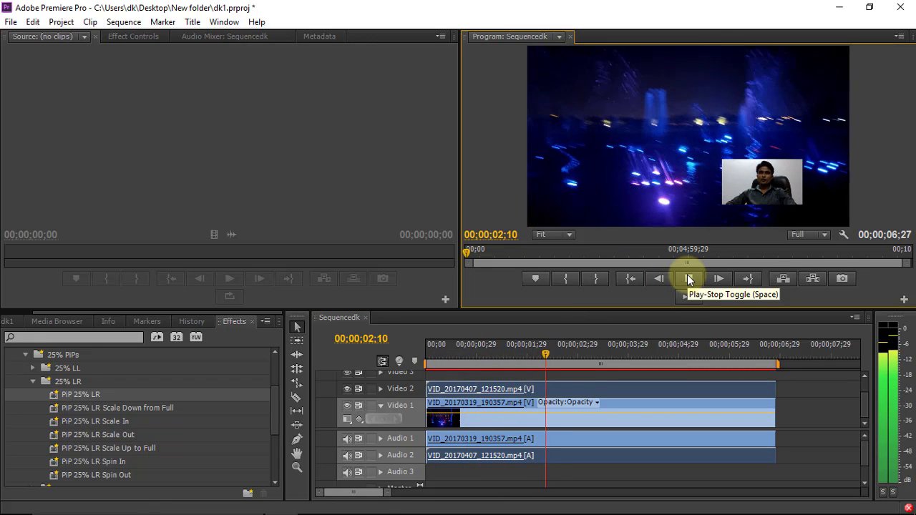
click(689, 279)
click(687, 279)
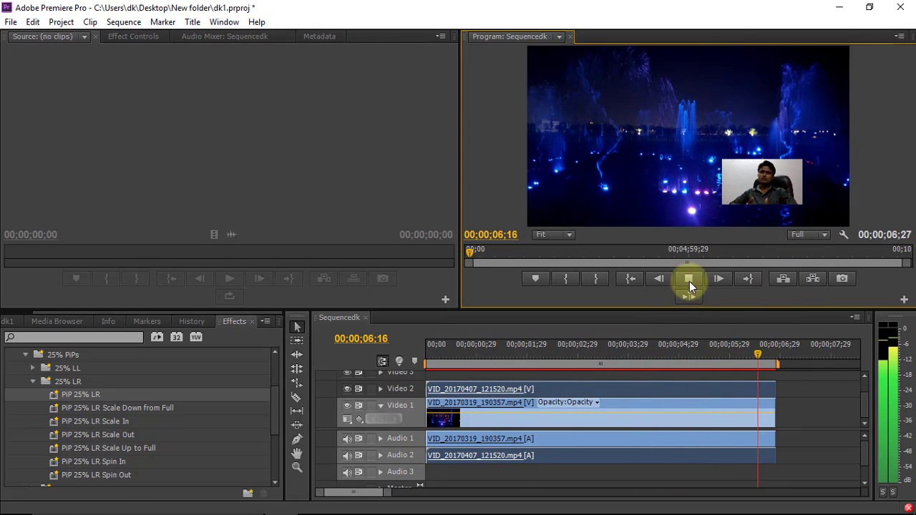
click(689, 280)
drag(764, 350, 682, 354)
key(Home)
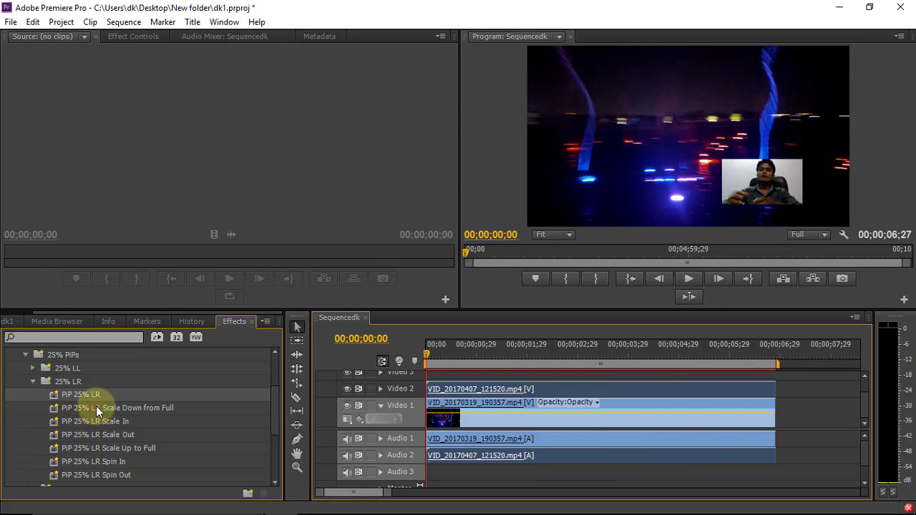
Try Scale Down from Full and Scale In on the webcam clip, then settle on plain PiP 25% LR.
drag(96, 408, 473, 390)
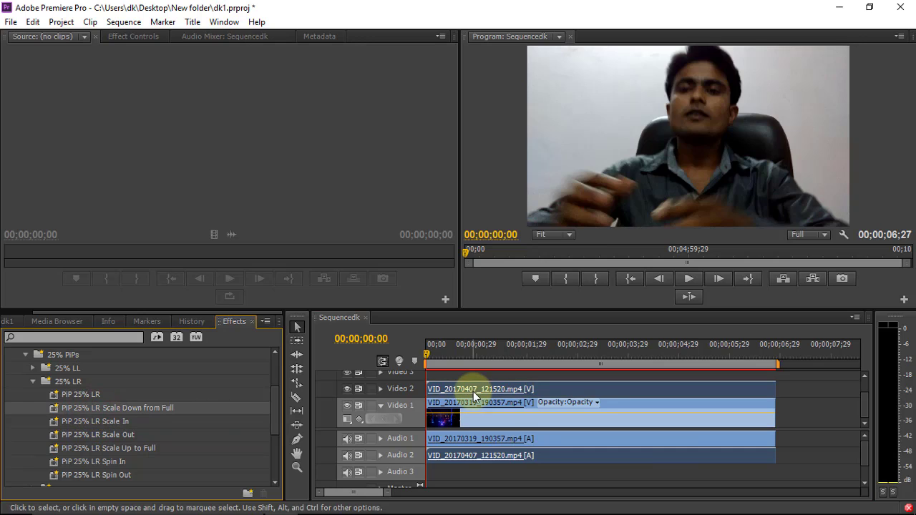
click(98, 422)
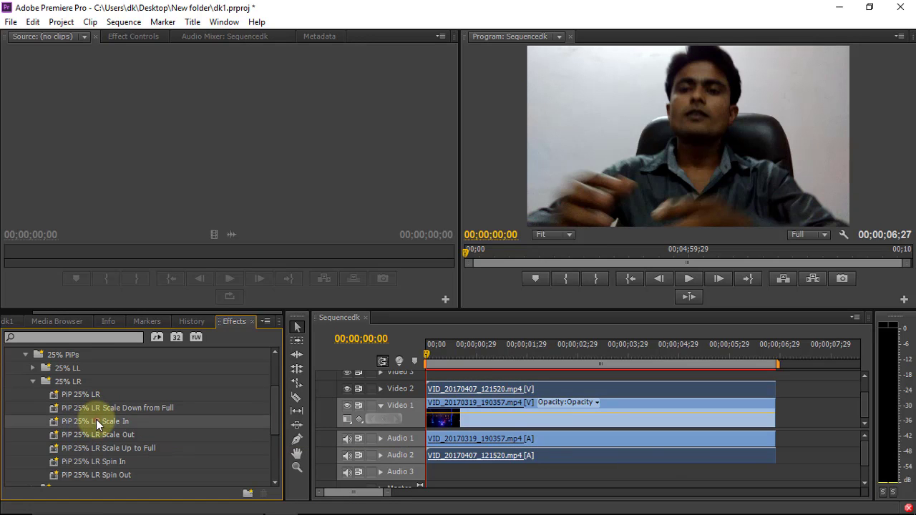
drag(89, 423, 444, 392)
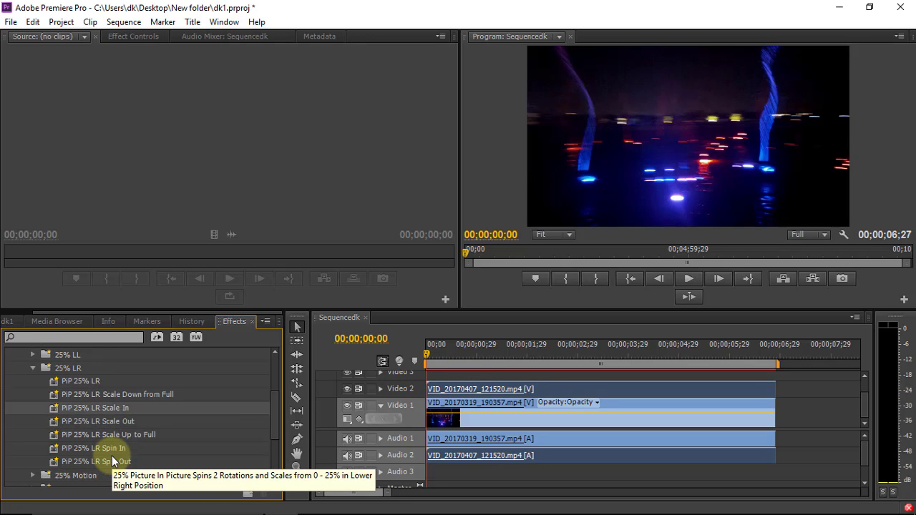
scroll(97, 430, up, 1)
click(93, 408)
drag(93, 413, 487, 388)
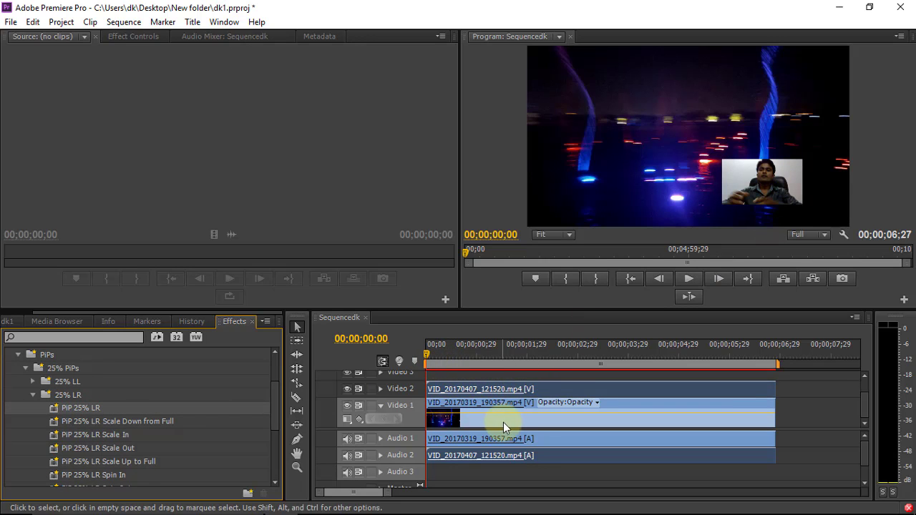
mouse_move(427, 356)
mouse_down()
mouse_move(468, 360)
mouse_move(425, 377)
mouse_up()
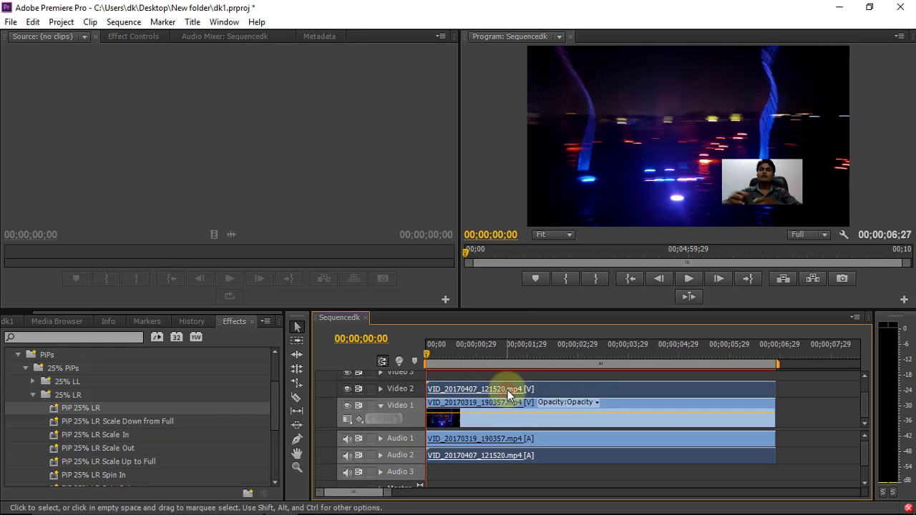
In Effect Controls, set Motion Position to 1064.3, 579.5 and Scale to 30.0.
click(140, 37)
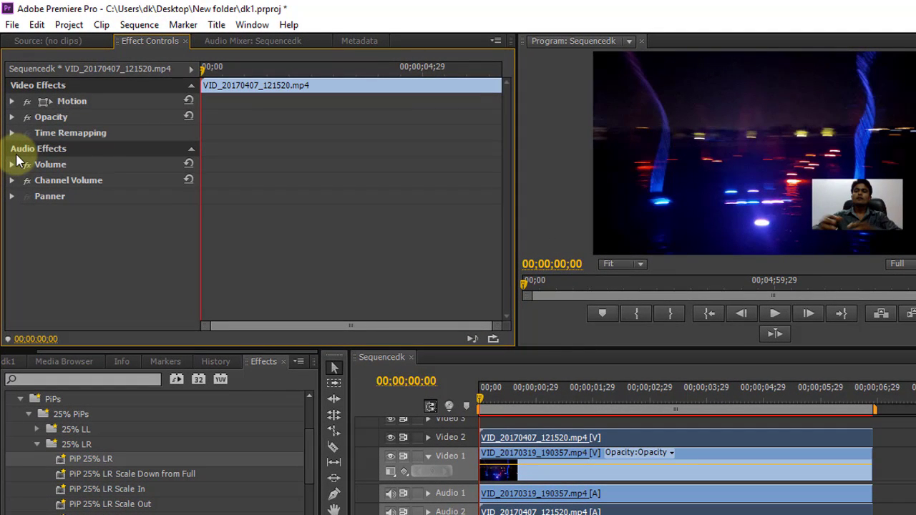
click(12, 102)
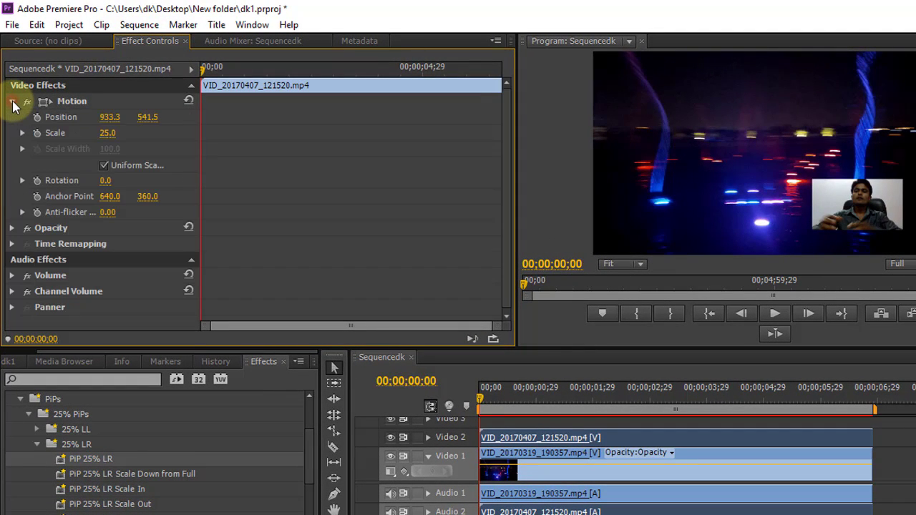
mouse_move(105, 122)
mouse_down()
mouse_move(164, 119)
mouse_move(179, 107)
mouse_move(207, 115)
mouse_move(84, 104)
mouse_up()
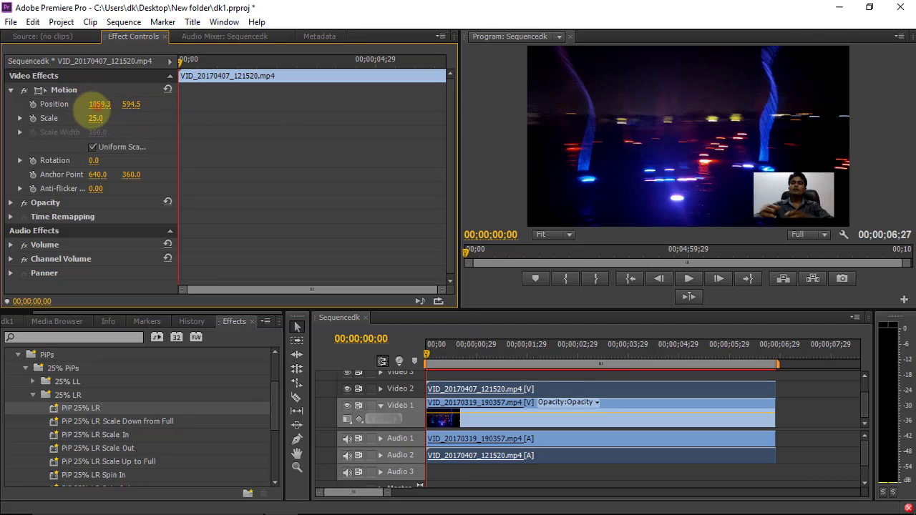
drag(98, 104, 68, 118)
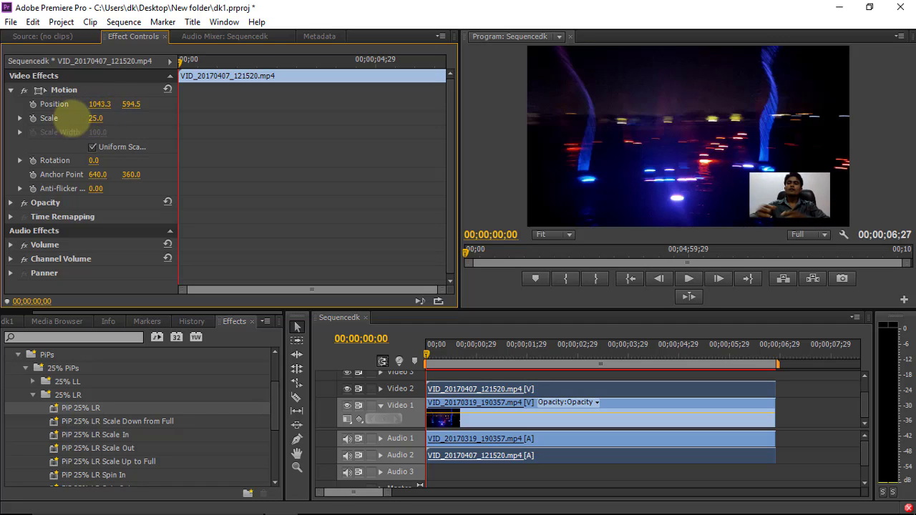
mouse_move(102, 105)
mouse_down()
mouse_move(72, 119)
mouse_move(131, 122)
mouse_up()
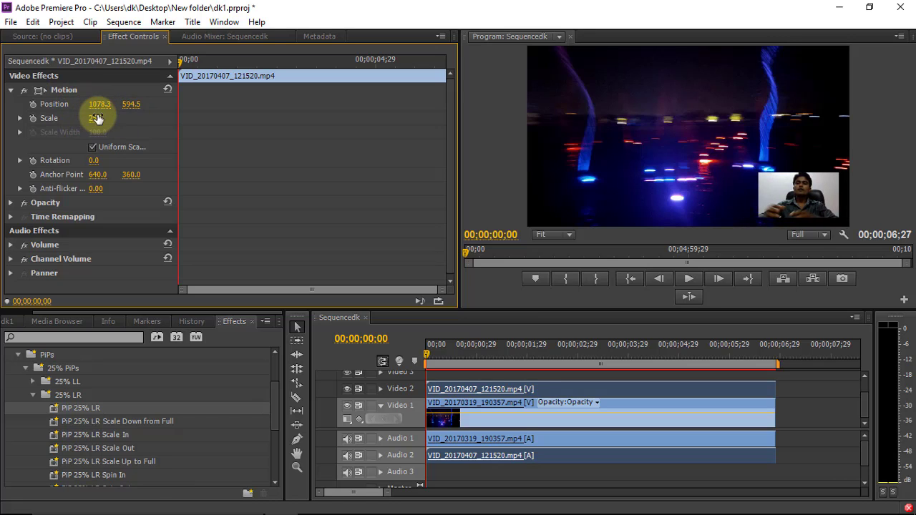
mouse_move(95, 118)
mouse_down()
mouse_move(75, 131)
mouse_move(100, 131)
mouse_move(136, 106)
mouse_move(99, 108)
mouse_move(132, 124)
mouse_up()
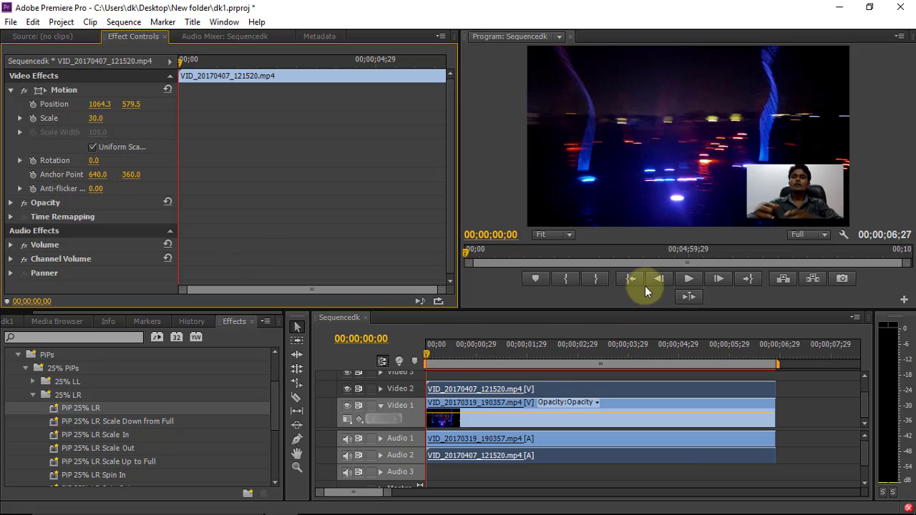
Play the sequence to review the inset, return to the start, and collapse the 25% LR folder.
click(681, 279)
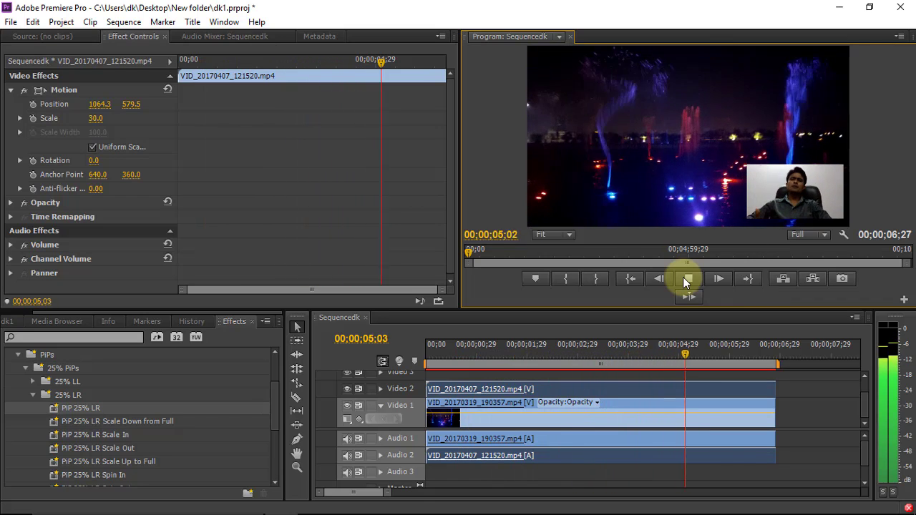
click(683, 277)
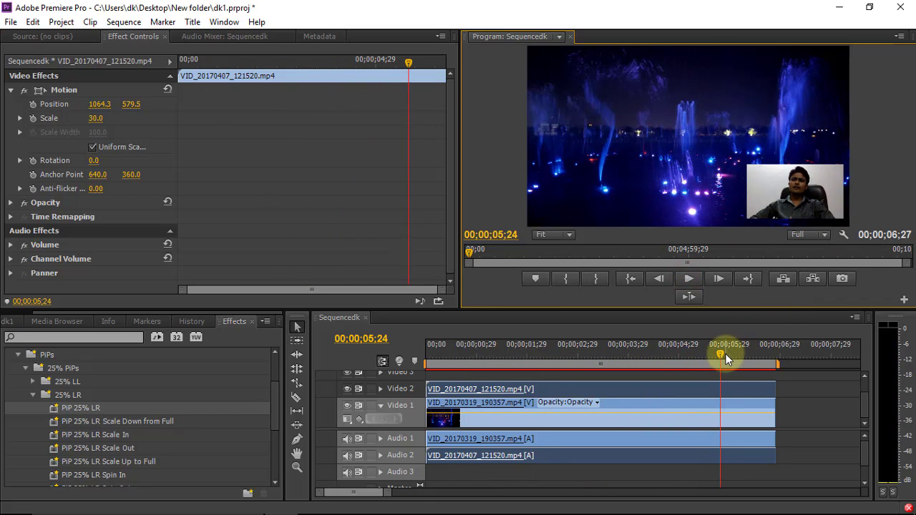
drag(726, 356, 413, 395)
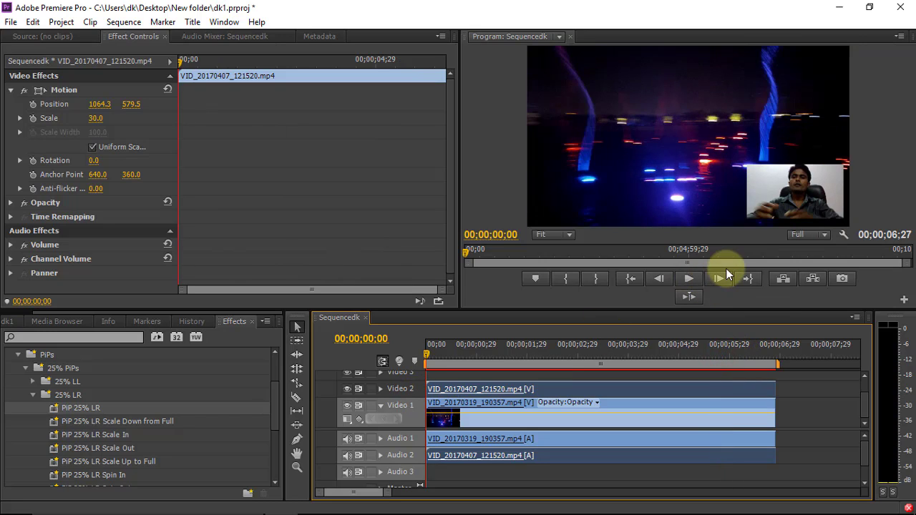
click(30, 395)
Collapse the 25% PiPs and PiPs preset folders.
click(25, 368)
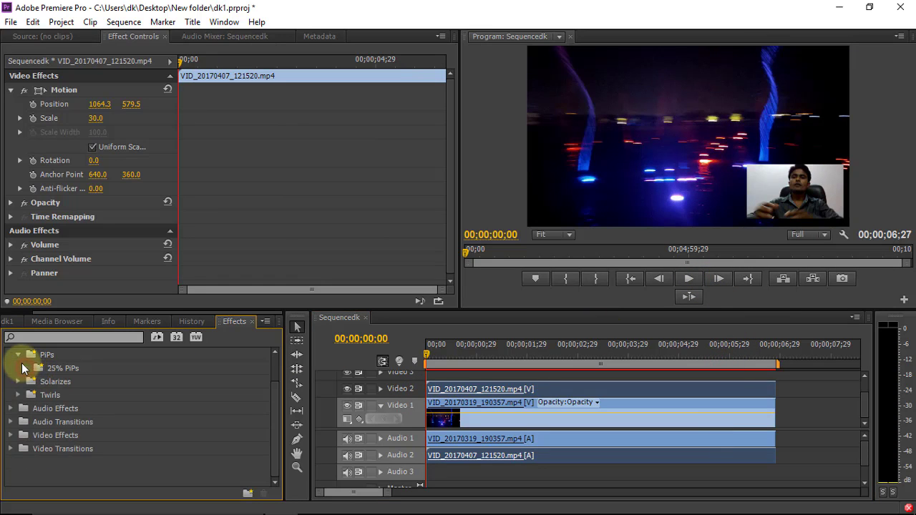
click(18, 355)
scroll(20, 362, up, 3)
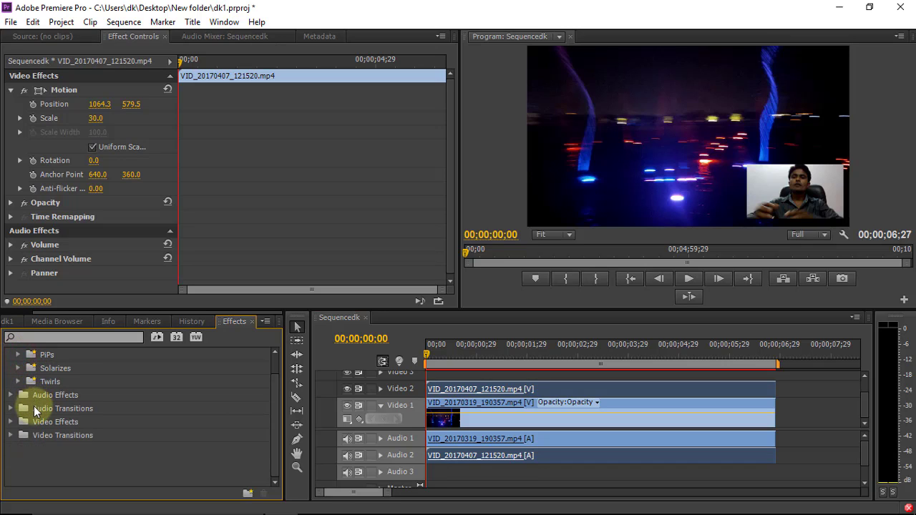
Apply the Bevel Edges Thick preset to the Video 2 webcam clip.
click(18, 368)
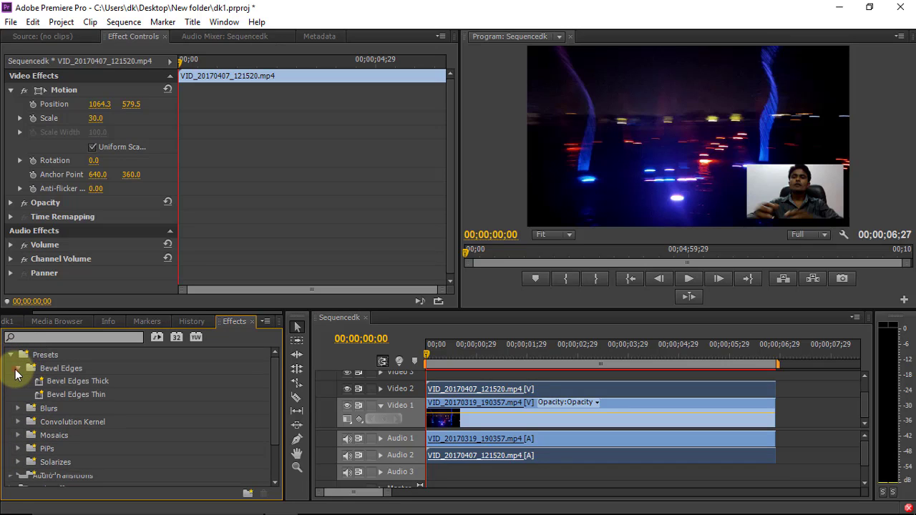
click(36, 381)
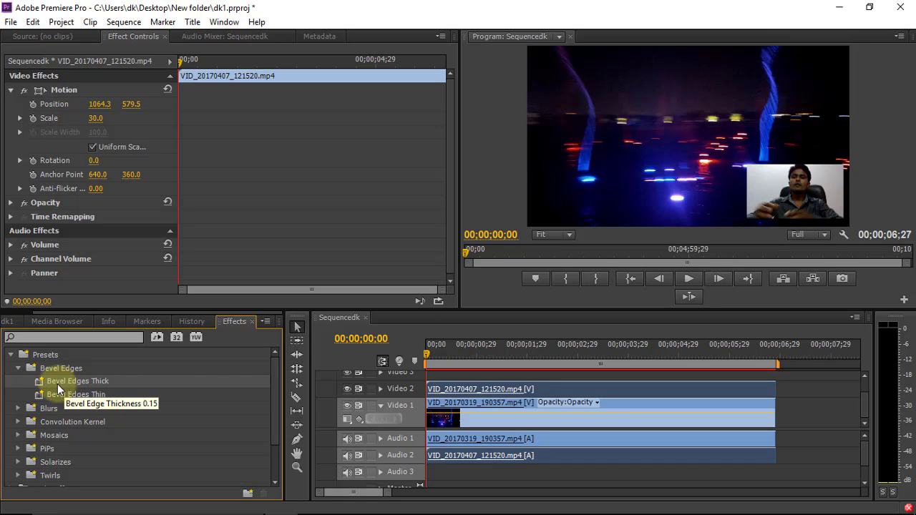
drag(56, 384, 773, 195)
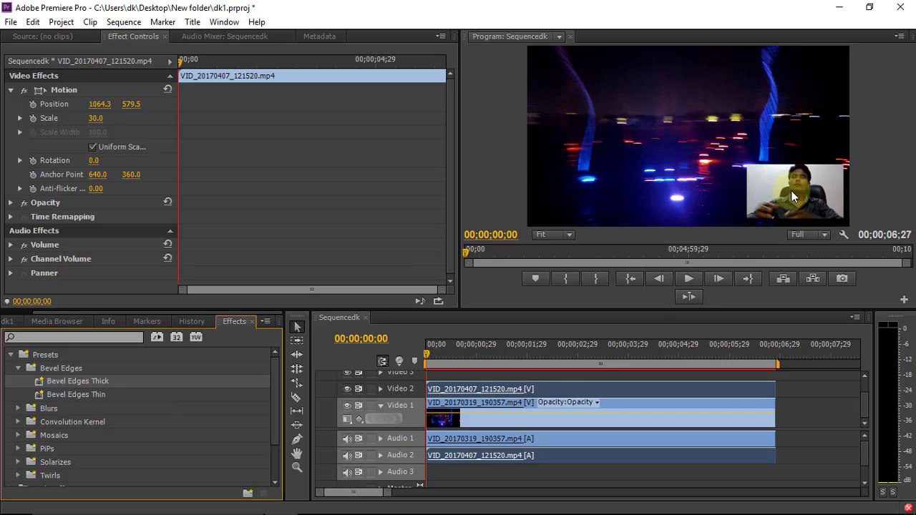
drag(68, 382, 472, 393)
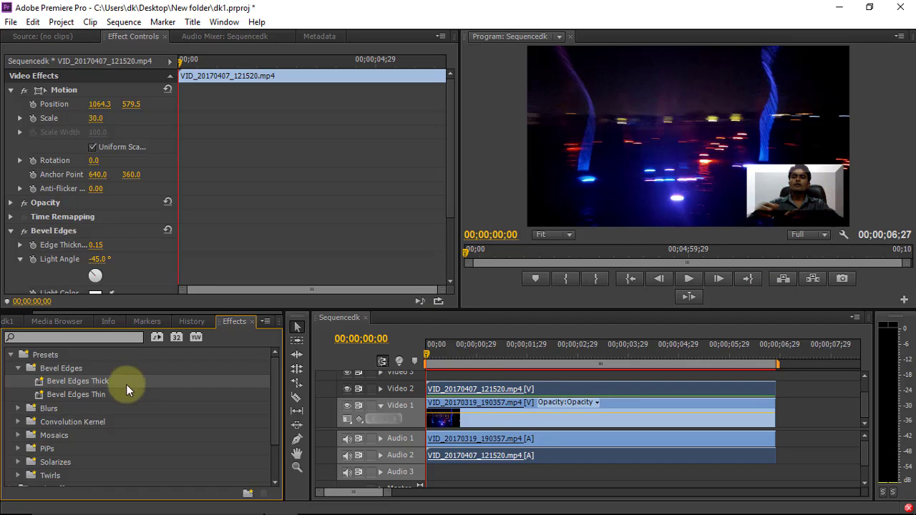
drag(81, 395, 484, 388)
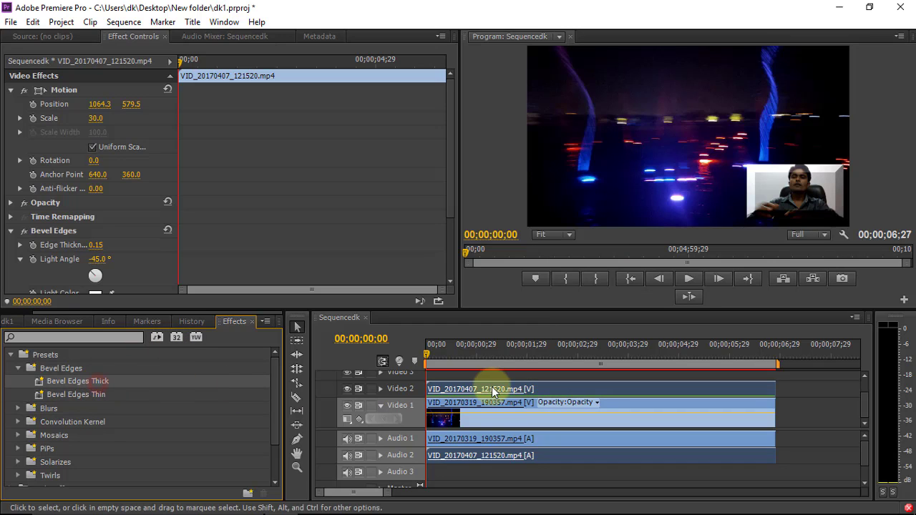
Reapply Bevel Edges Thick and bring up its settings in Effect Controls.
drag(98, 383, 491, 389)
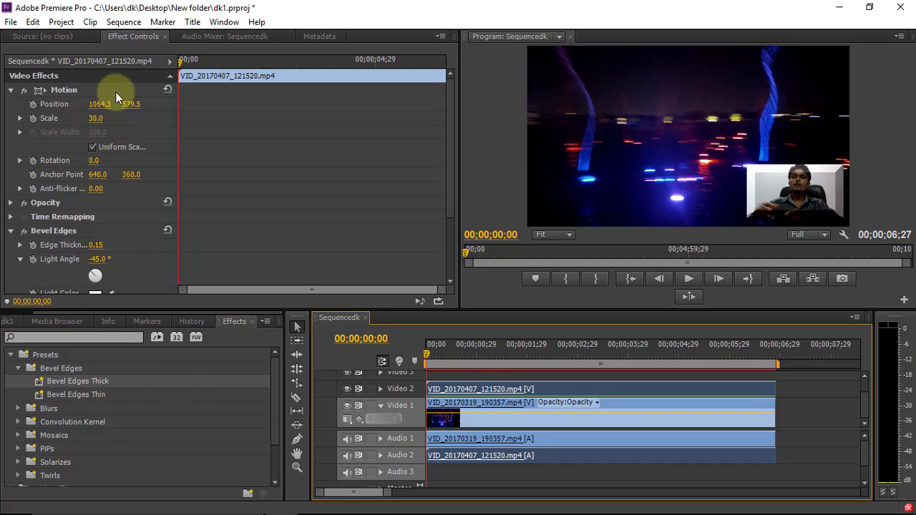
click(10, 89)
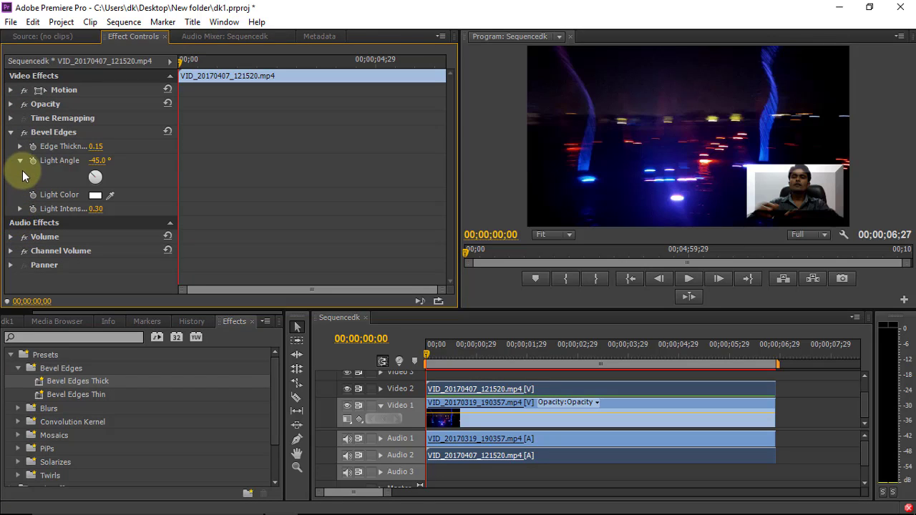
click(44, 137)
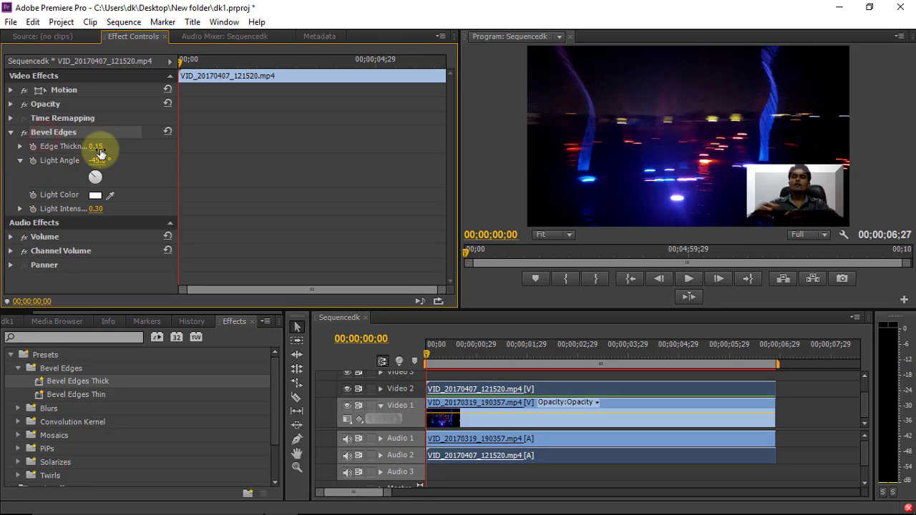
Adjust the bevel edge thickness and swing the Light Angle dial to 189.5°.
mouse_move(97, 152)
mouse_down()
mouse_move(105, 153)
mouse_move(96, 158)
mouse_up()
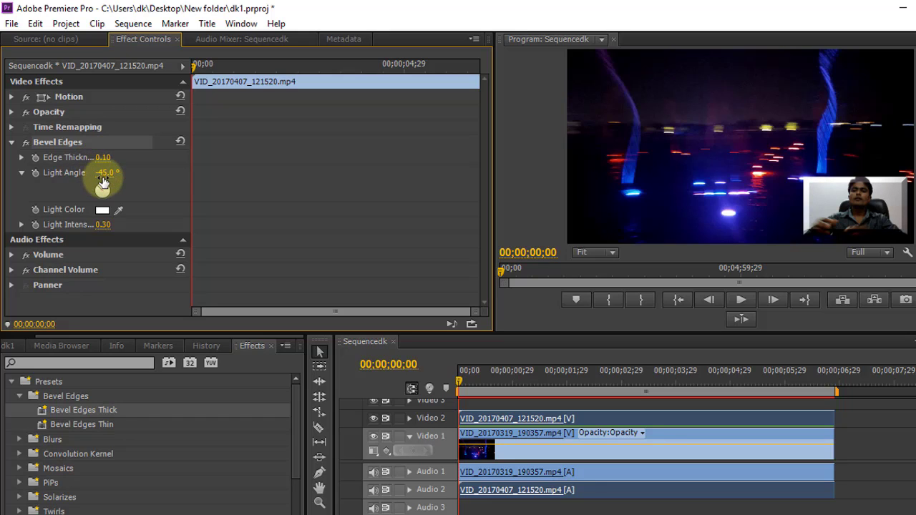
mouse_move(111, 173)
mouse_down()
mouse_move(79, 194)
mouse_move(112, 198)
mouse_up()
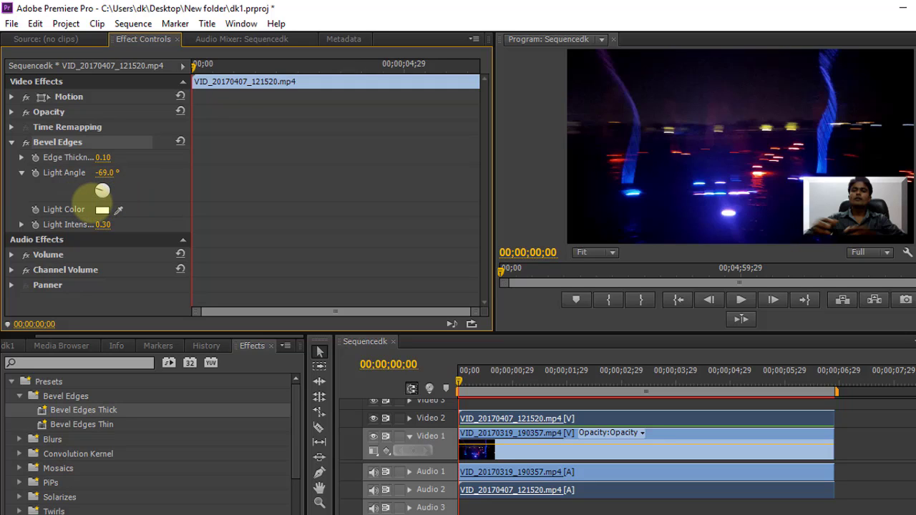
drag(103, 190, 105, 191)
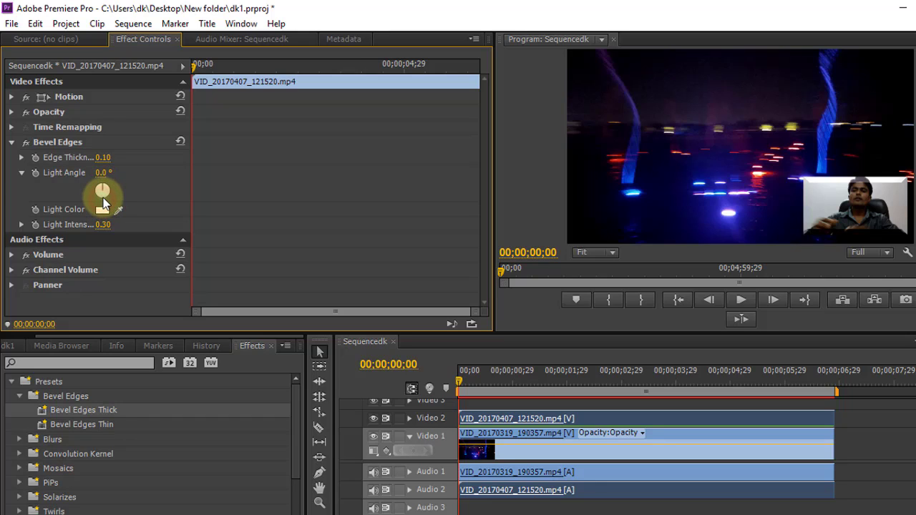
drag(103, 189, 103, 209)
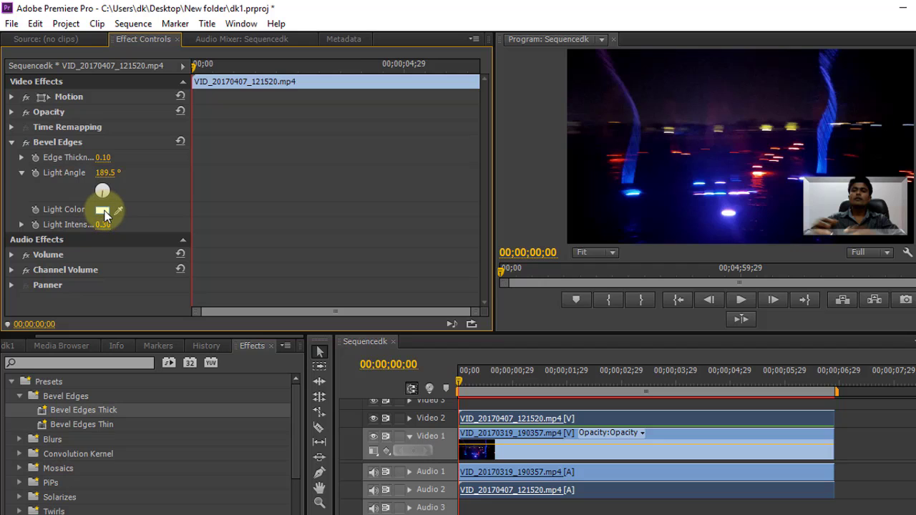
Try black as the bevel Light Color.
click(102, 211)
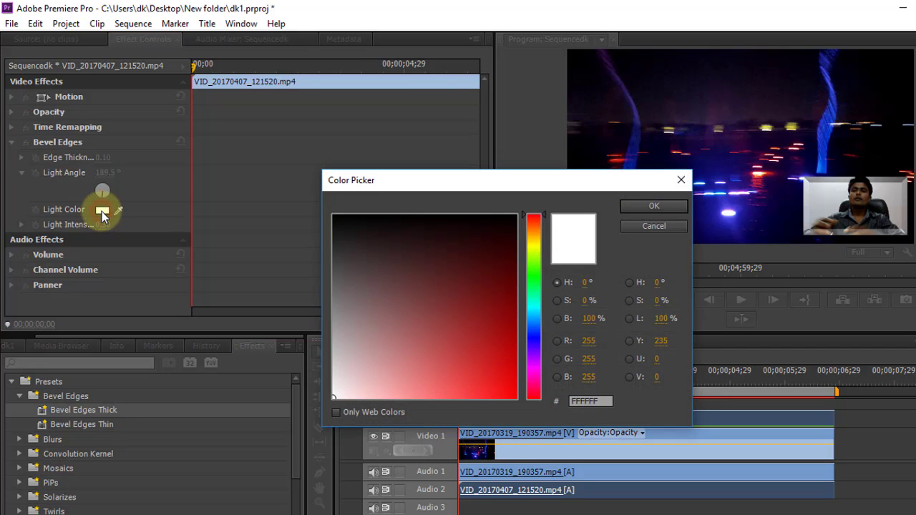
click(397, 246)
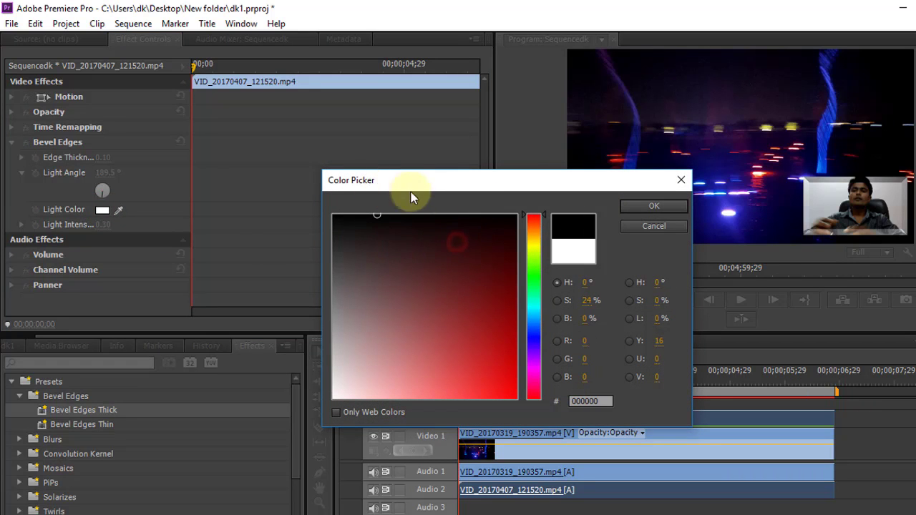
click(652, 206)
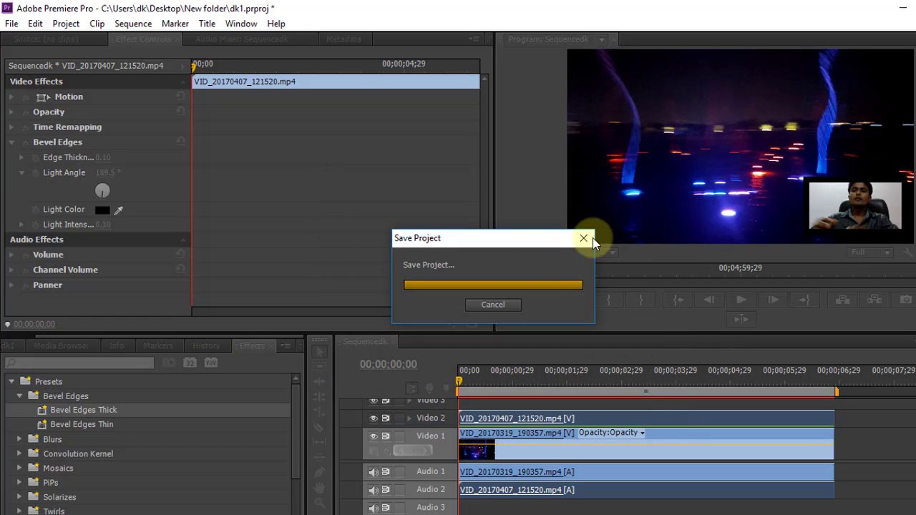
Return the Light Color to near-white FFF7F7 and collapse the Bevel Edges settings.
click(102, 211)
drag(425, 250, 327, 439)
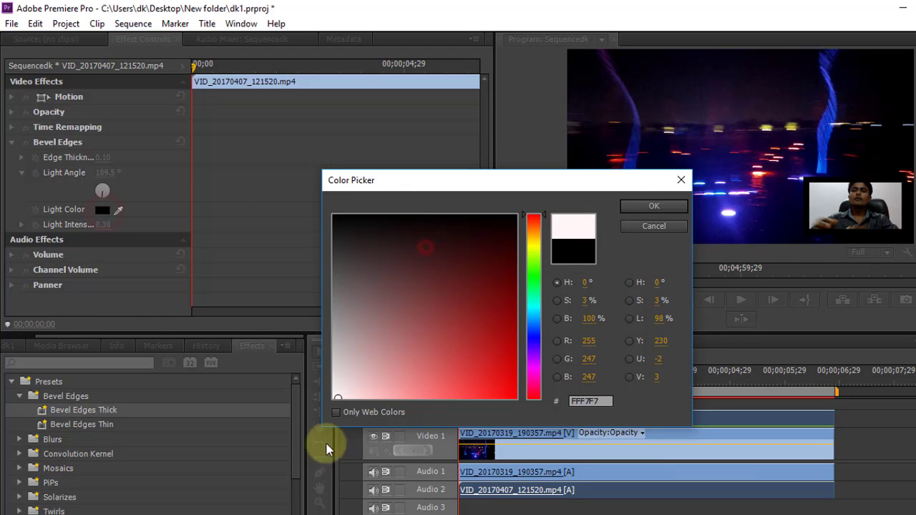
click(653, 207)
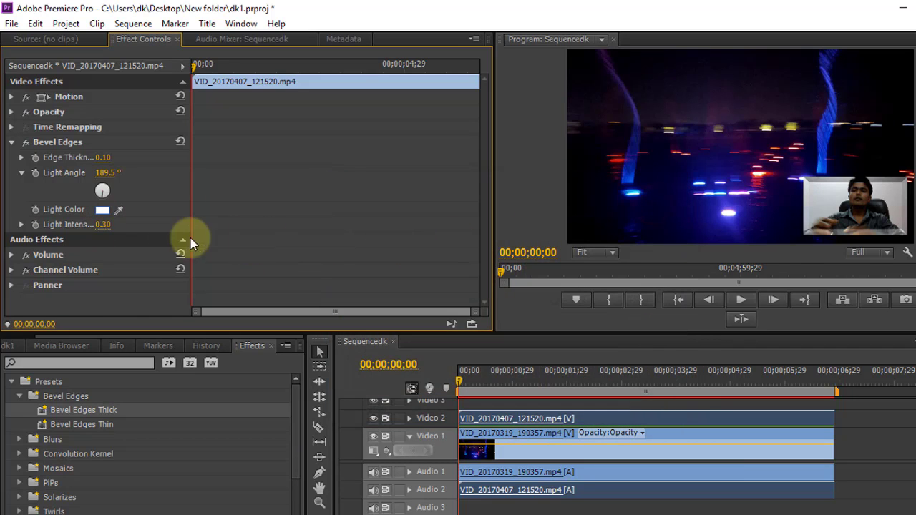
click(20, 173)
click(12, 143)
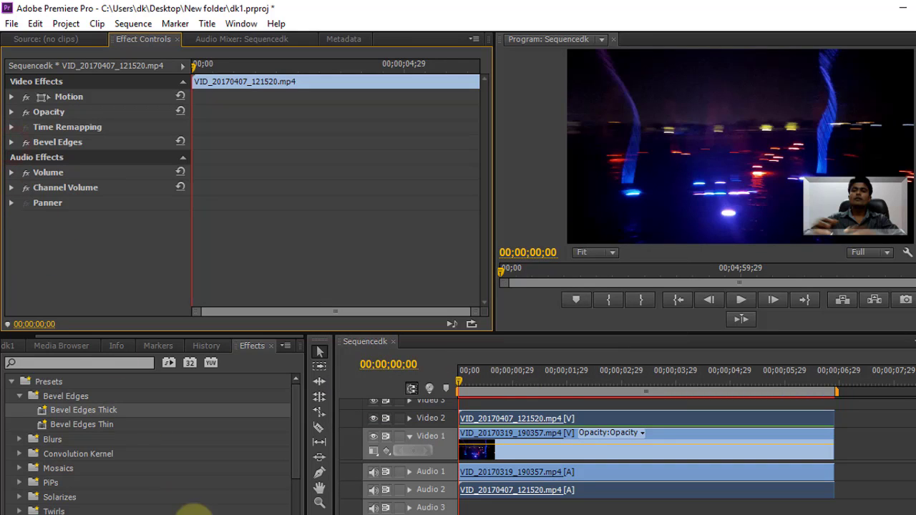
Collapse the Bevel Edges presets, open Solarizes, and drag Solarize In onto the webcam clip.
click(19, 397)
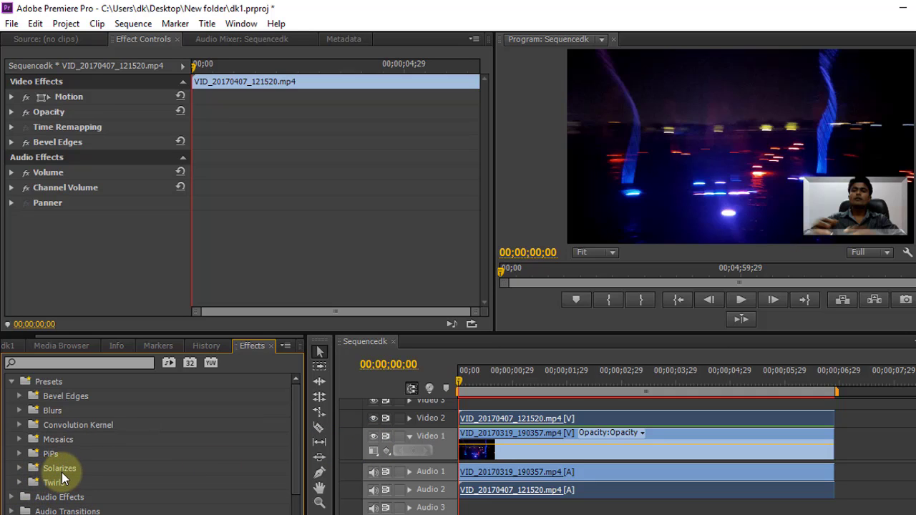
click(20, 469)
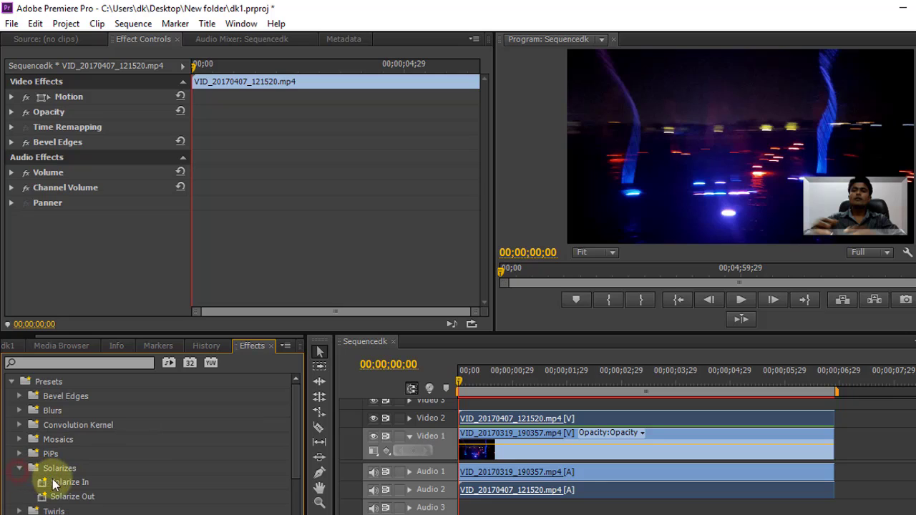
drag(61, 484, 501, 423)
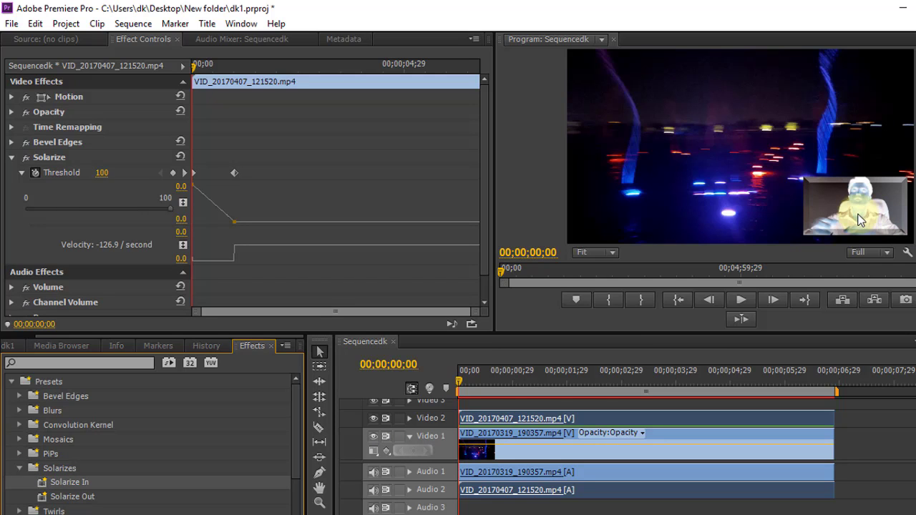
Preview the solarize, then clear all Solarize Threshold keyframes on the webcam inset.
click(739, 304)
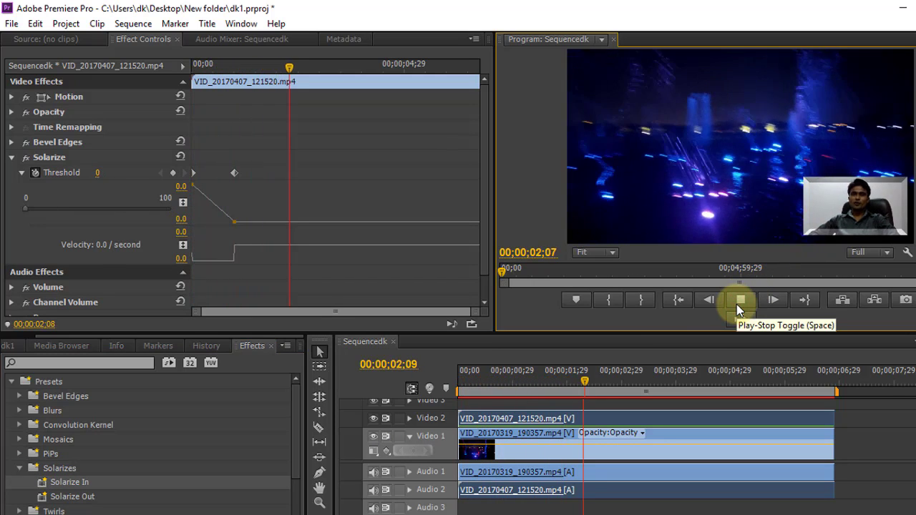
click(736, 304)
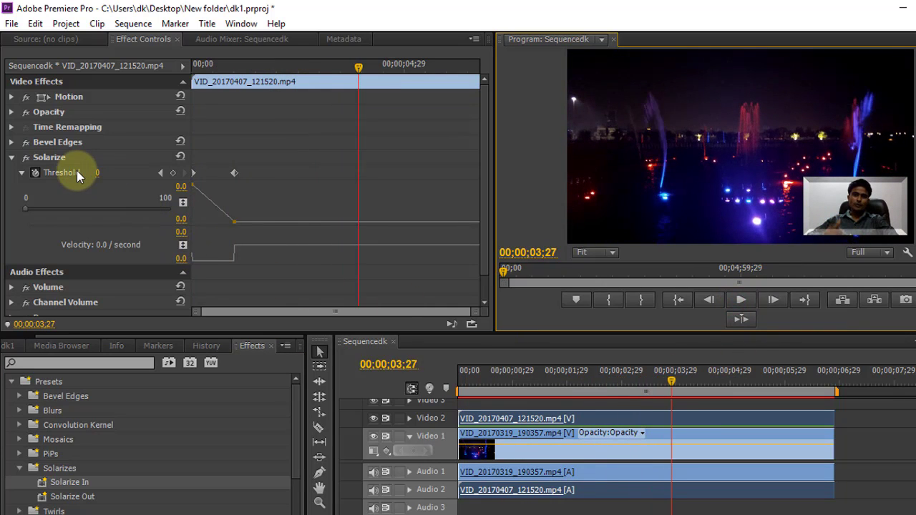
click(237, 226)
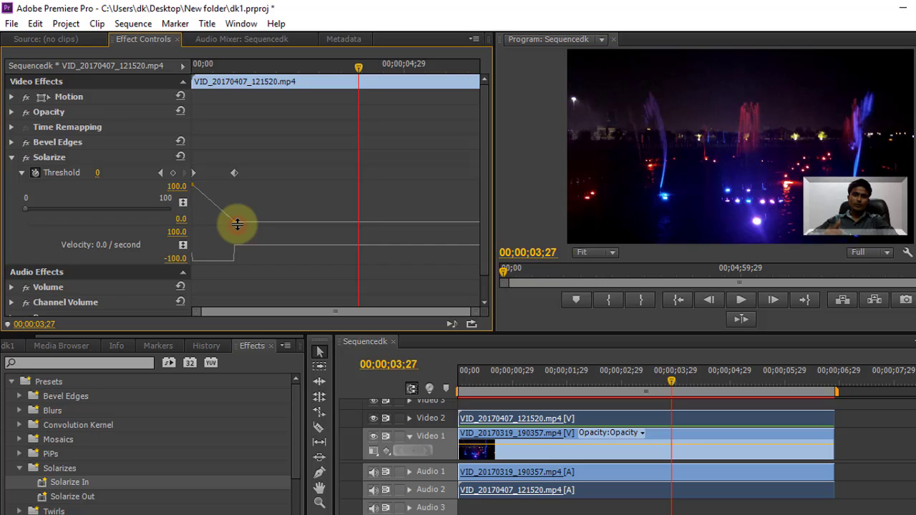
right_click(237, 225)
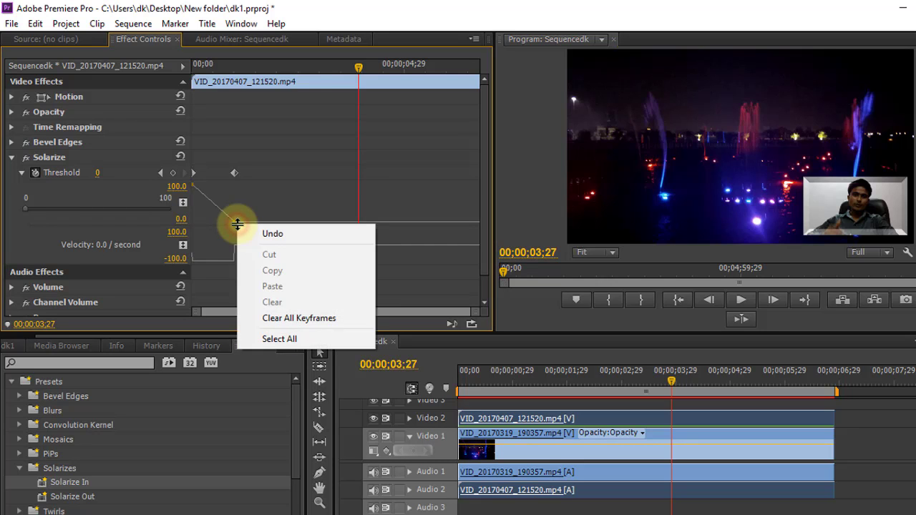
click(275, 312)
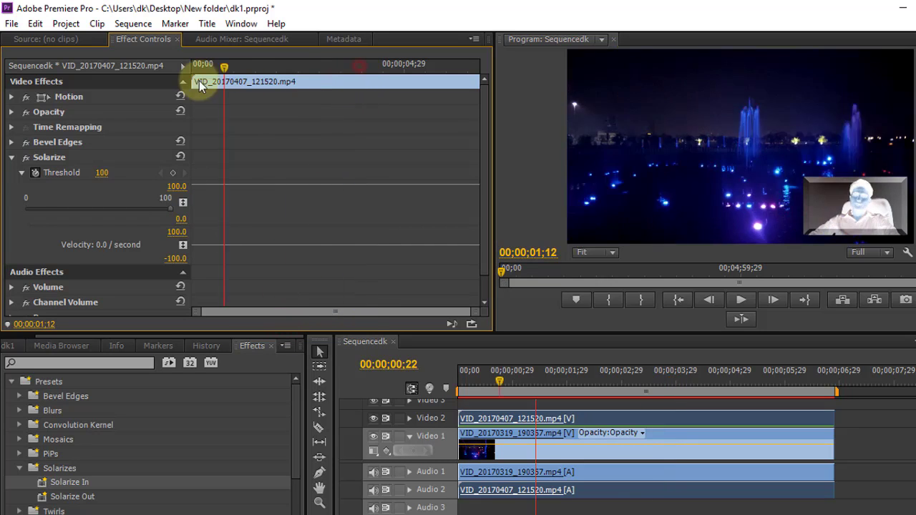
Replay the sequence from the start to confirm the inset stays solarized at threshold 100.
drag(359, 68, 195, 69)
click(742, 300)
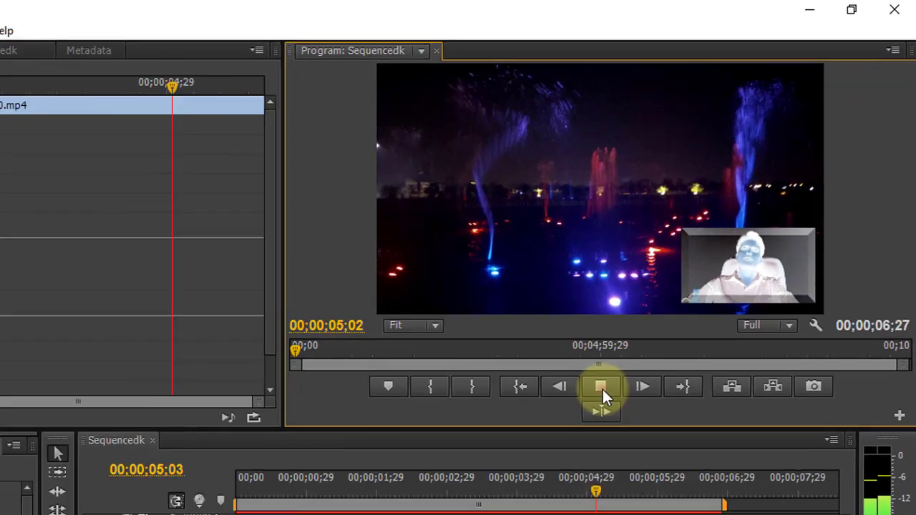
click(690, 281)
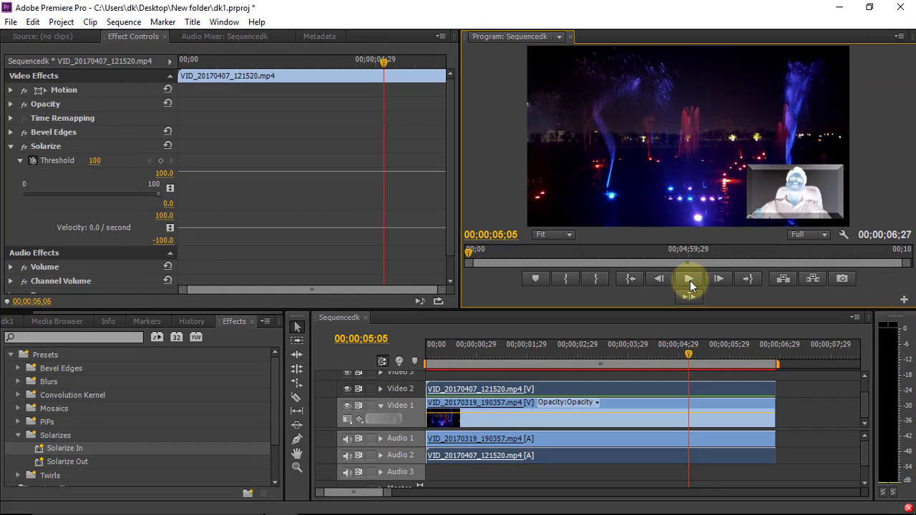
Apply the Twirl In preset from the Twirls folder to the webcam clip on Video 2.
click(18, 435)
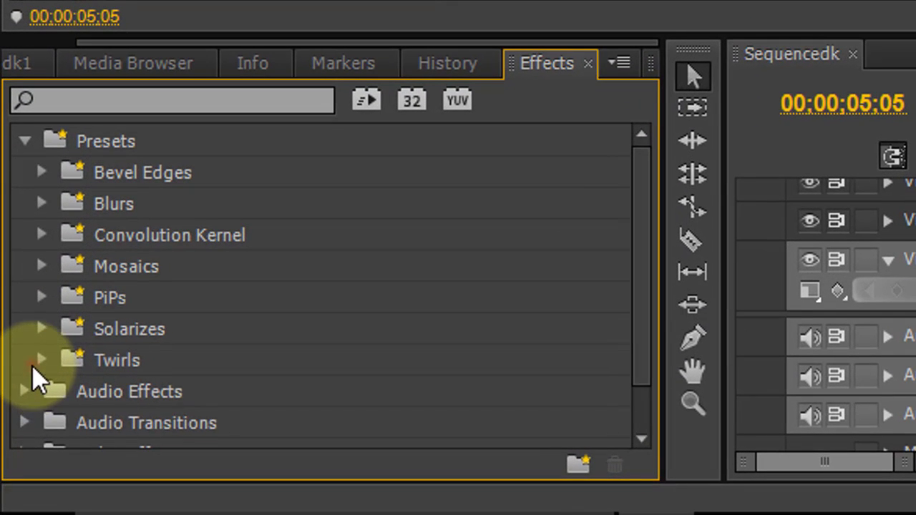
click(40, 362)
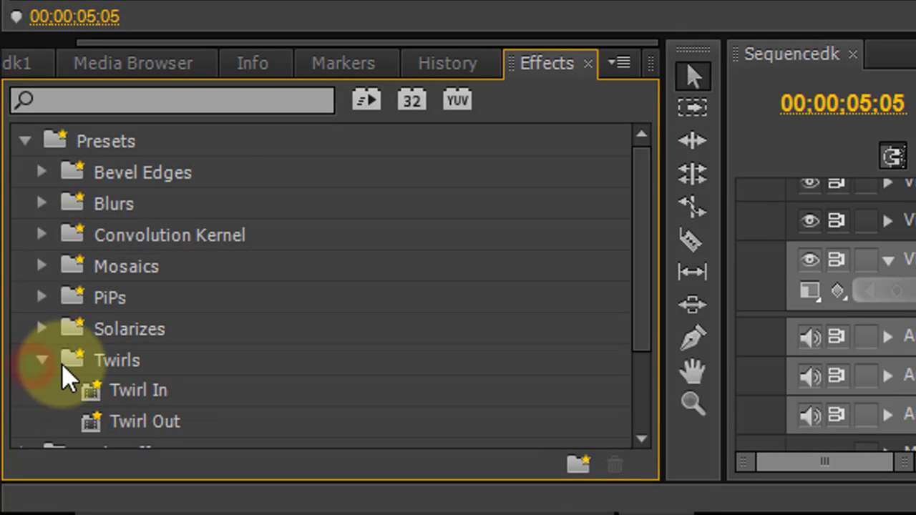
scroll(199, 398, down, 1)
drag(159, 363, 455, 391)
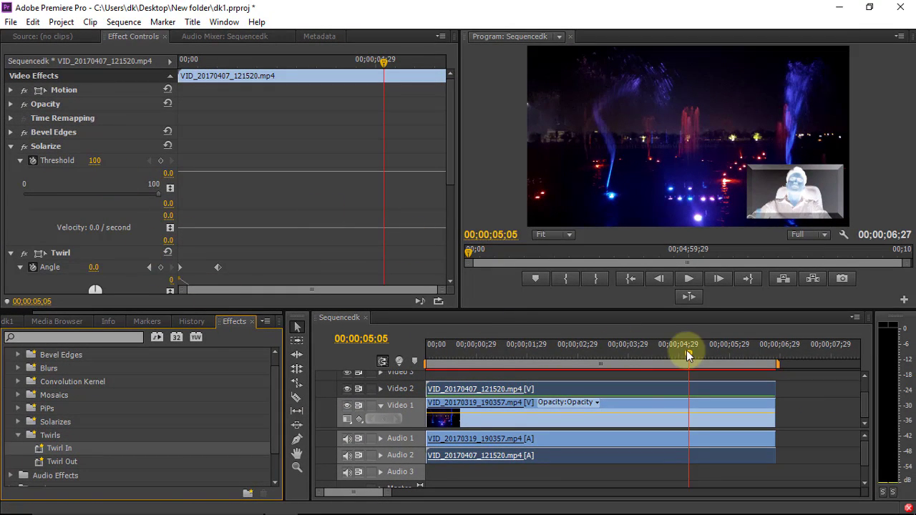
From the first frame, set the starting Twirl Angle to 4x68.2°.
drag(687, 355, 434, 355)
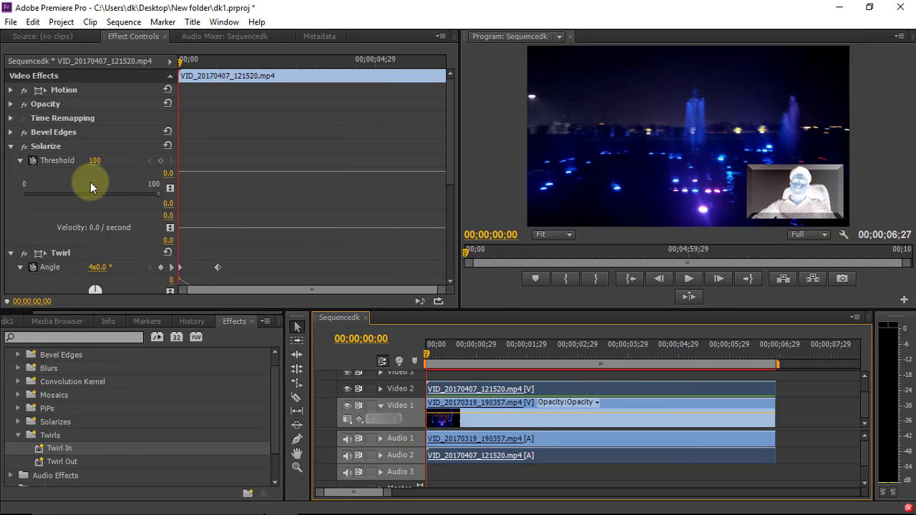
scroll(55, 262, down, 1)
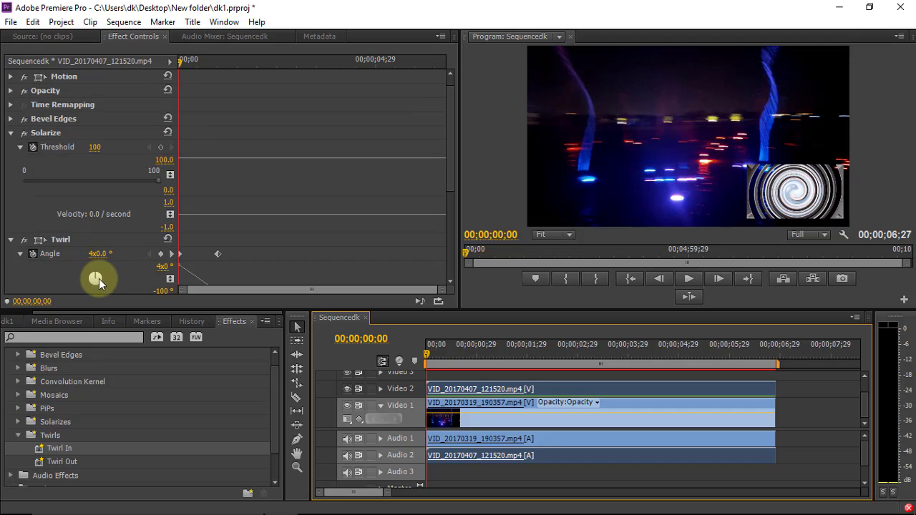
drag(100, 280, 102, 276)
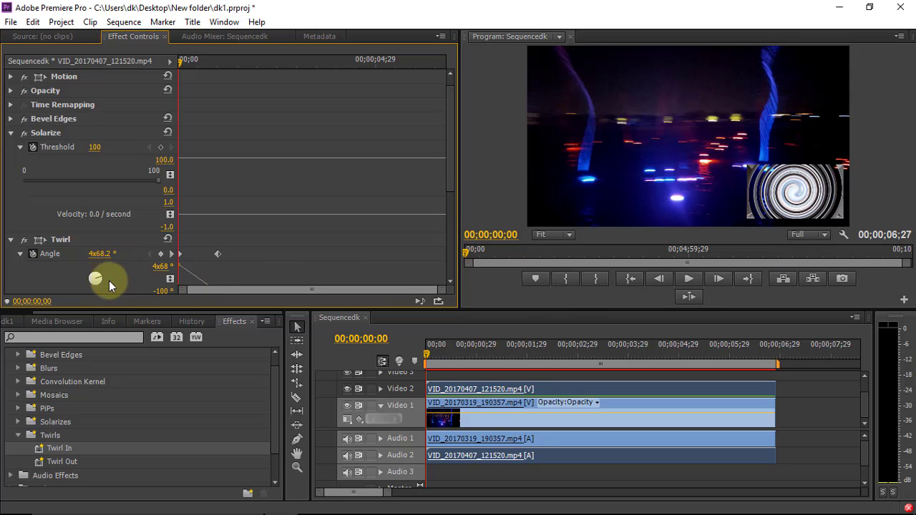
Play the sequence to preview the webcam twirl, then return to the start.
click(689, 280)
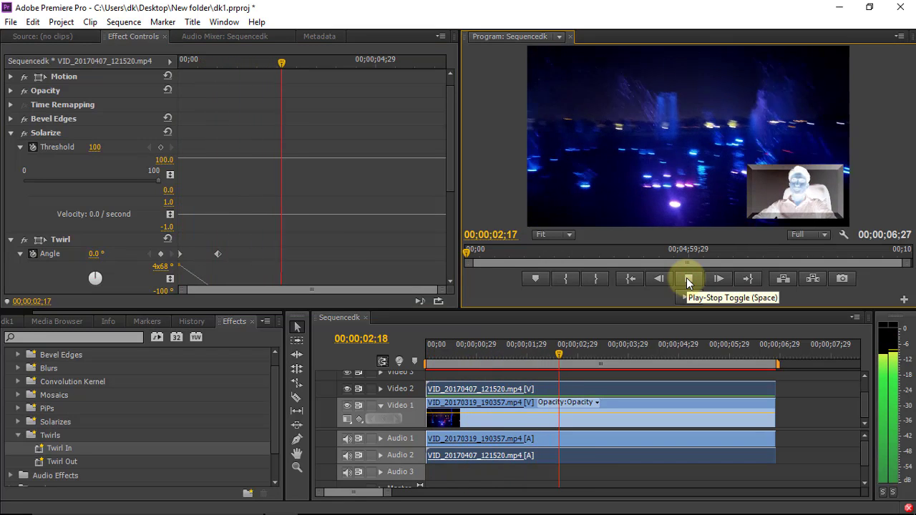
click(686, 278)
drag(583, 357, 407, 356)
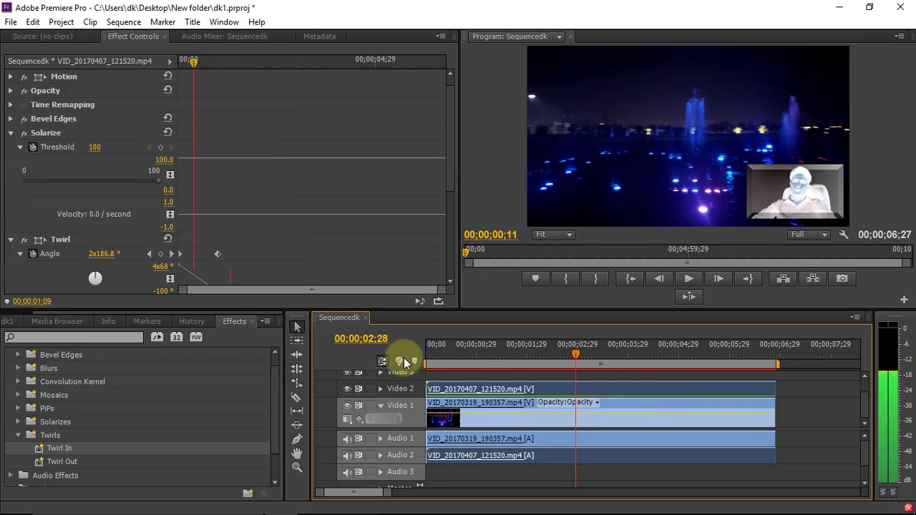
click(467, 423)
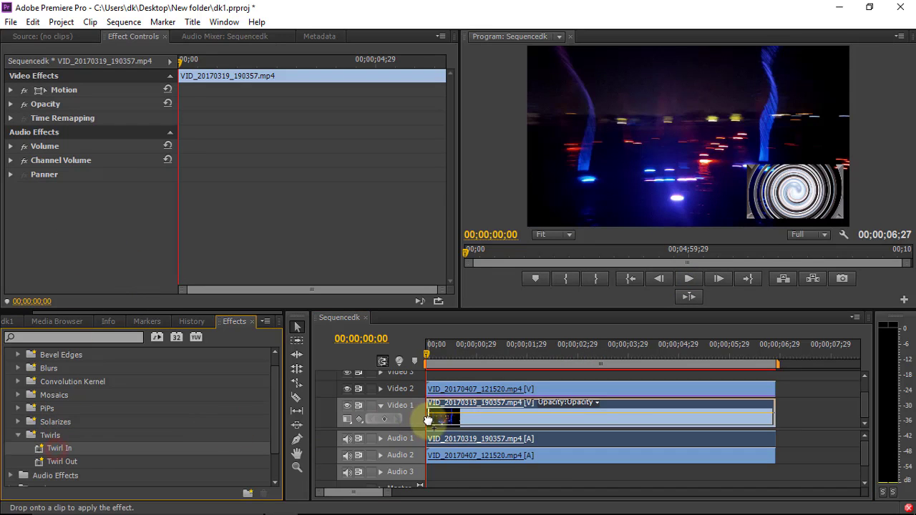
Apply Twirl In to the Video 1 fountain clip and preview it unwinding into the normal picture.
drag(57, 454, 441, 419)
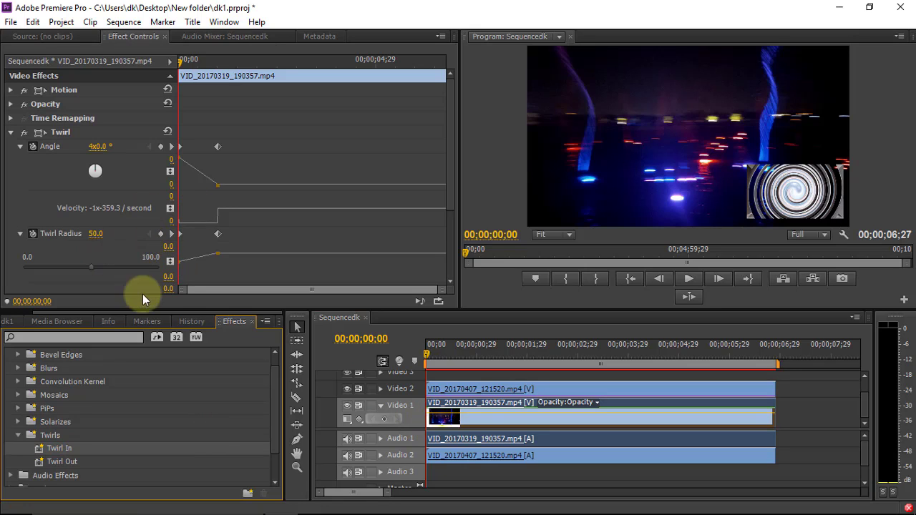
click(471, 421)
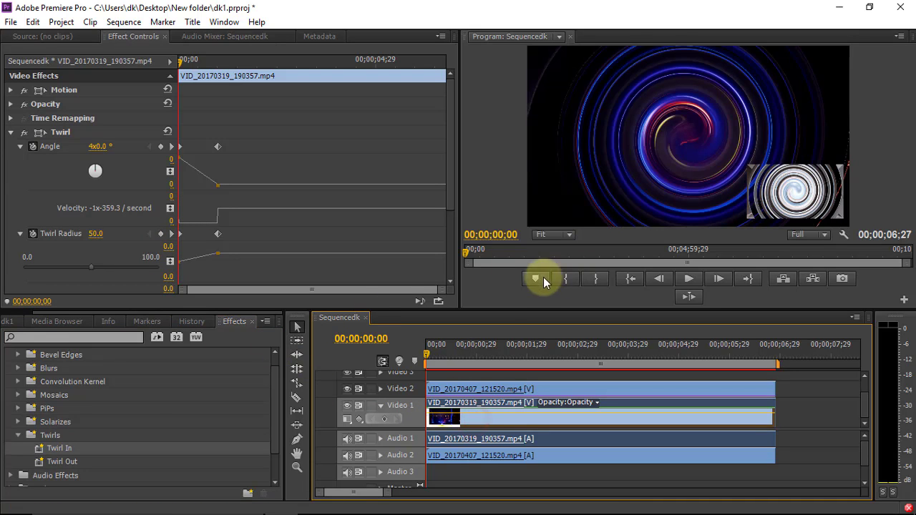
click(687, 280)
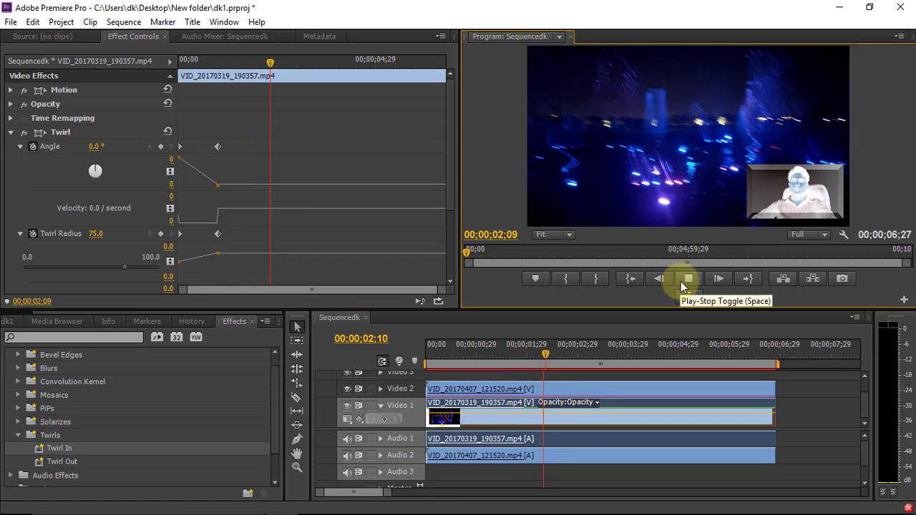
click(686, 281)
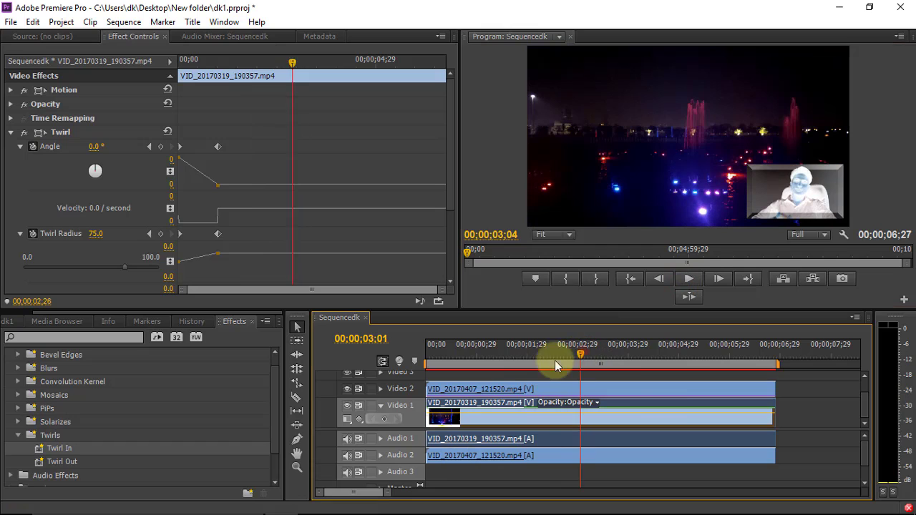
drag(565, 360, 436, 365)
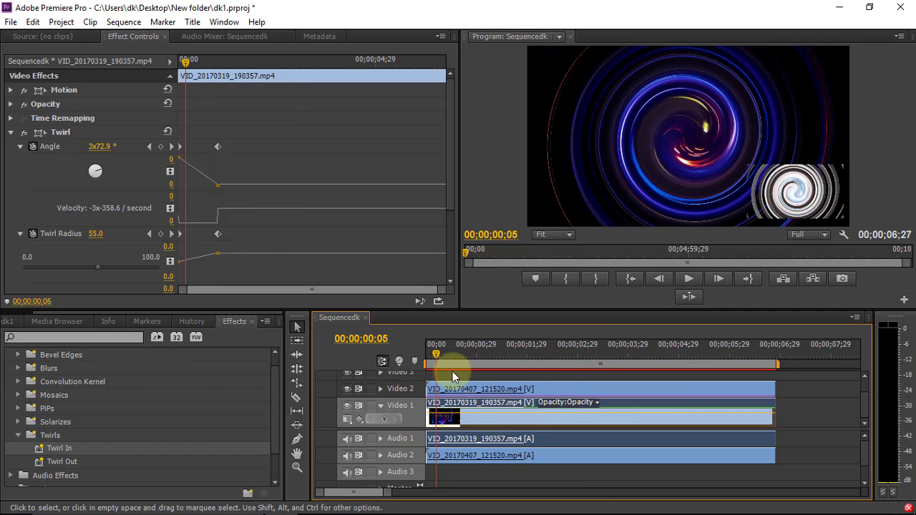
click(458, 392)
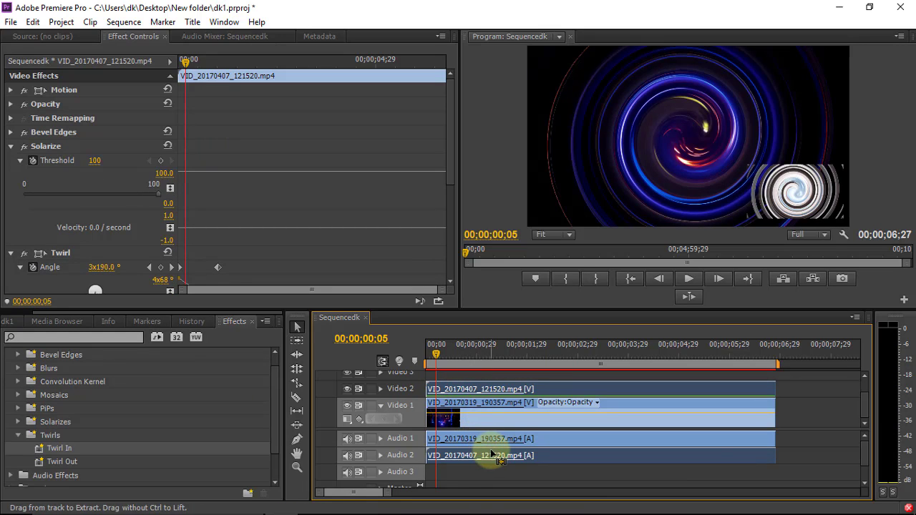
Apply the Convolution Kernel Blur preset to the webcam clip on Video 2.
click(501, 407)
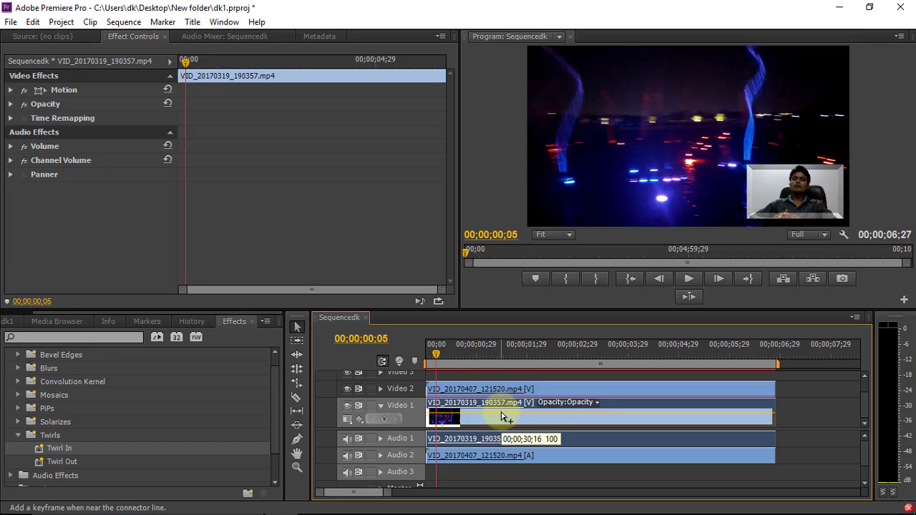
drag(438, 351, 360, 350)
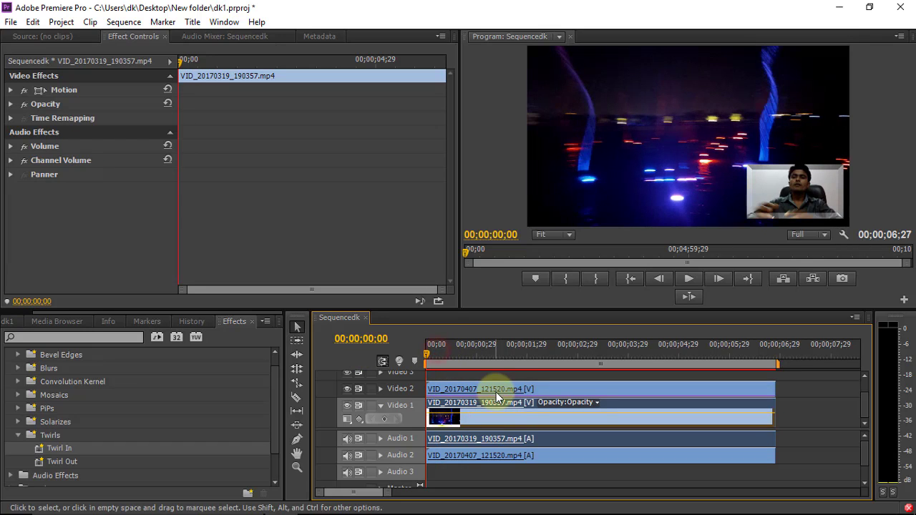
click(18, 435)
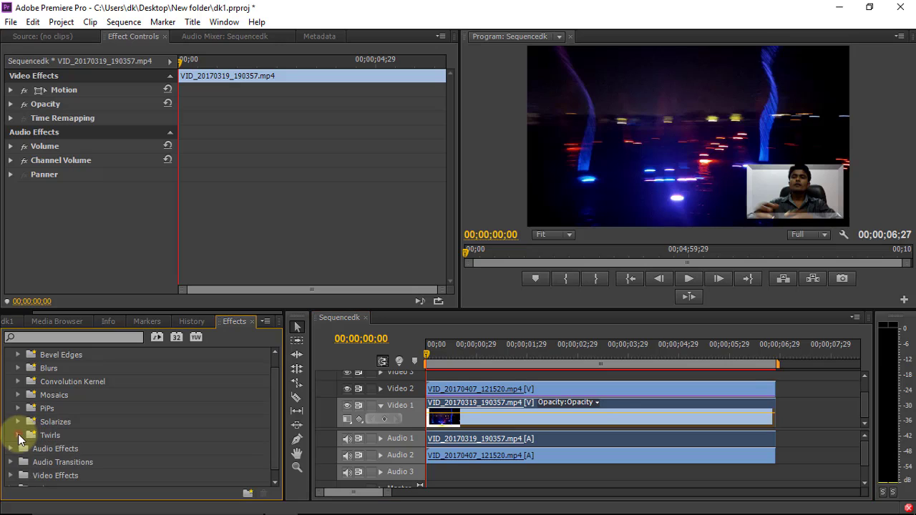
click(17, 383)
click(93, 395)
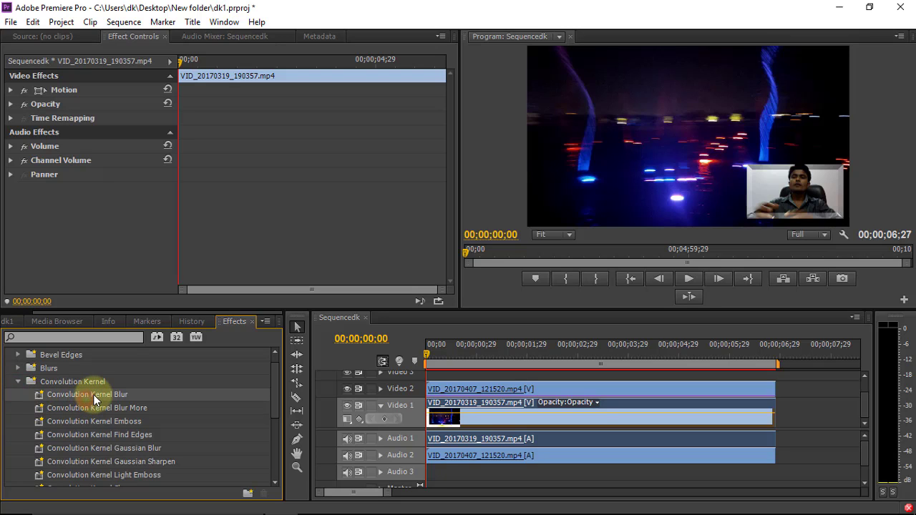
drag(94, 394, 459, 405)
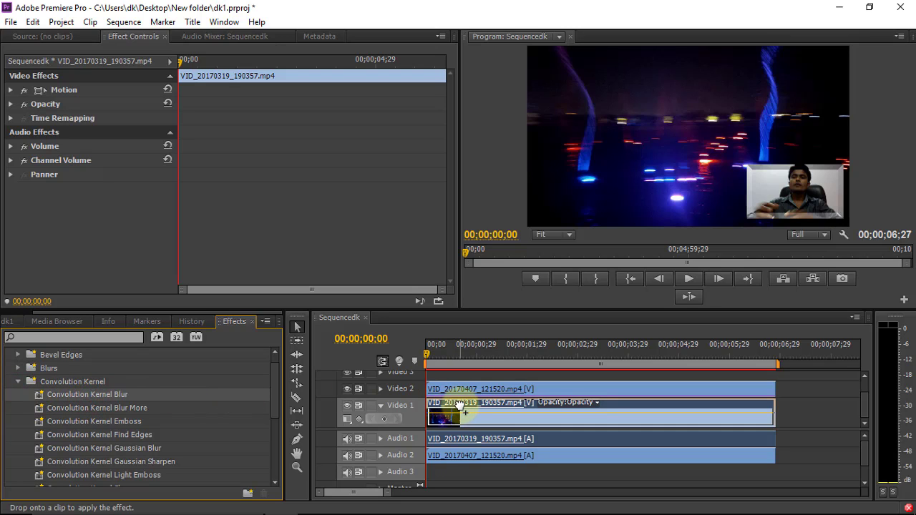
drag(459, 405, 467, 392)
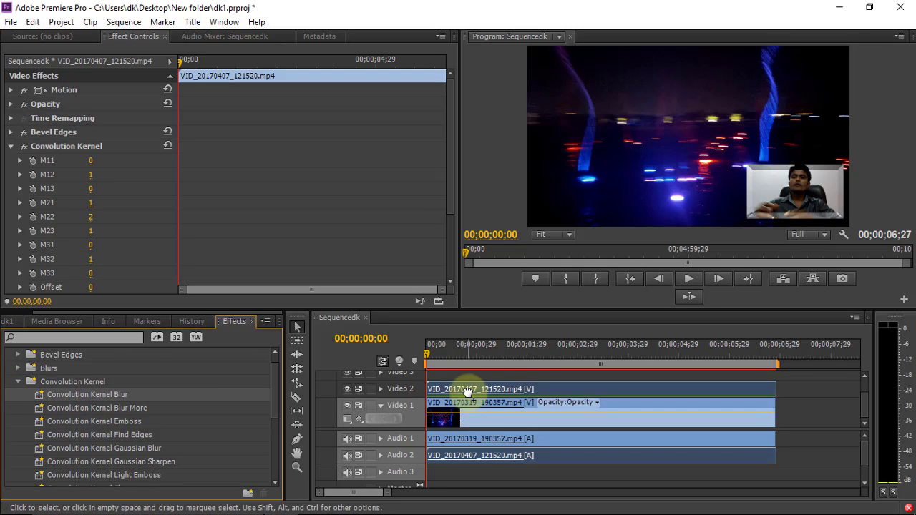
Try raising the kernel's M11 to 9, then undo back to the default kernel values.
mouse_move(91, 162)
mouse_down()
mouse_move(127, 177)
mouse_move(91, 183)
mouse_move(135, 180)
mouse_move(112, 191)
mouse_up()
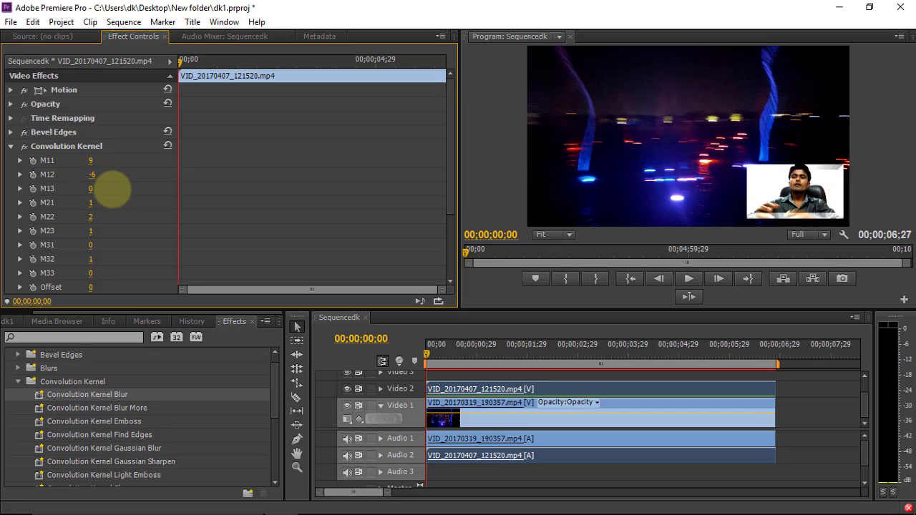
click(461, 389)
key(ctrl+z)
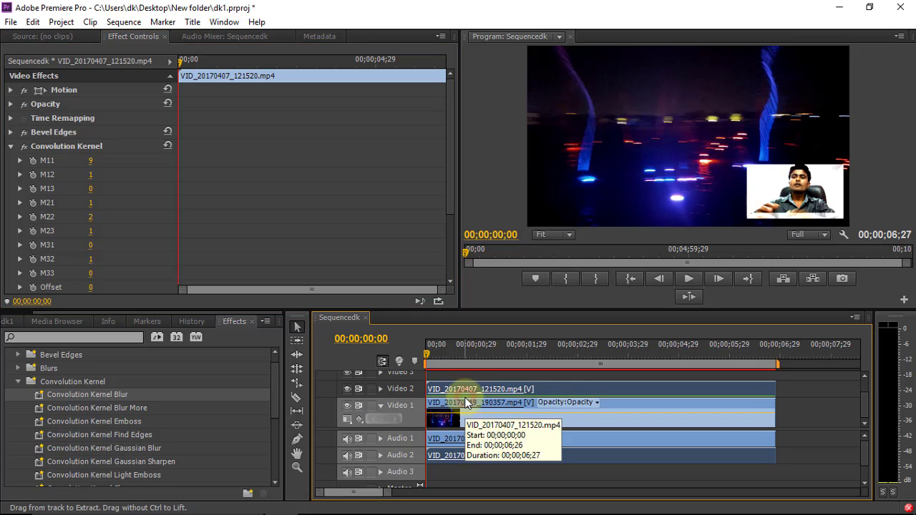
click(19, 382)
click(18, 370)
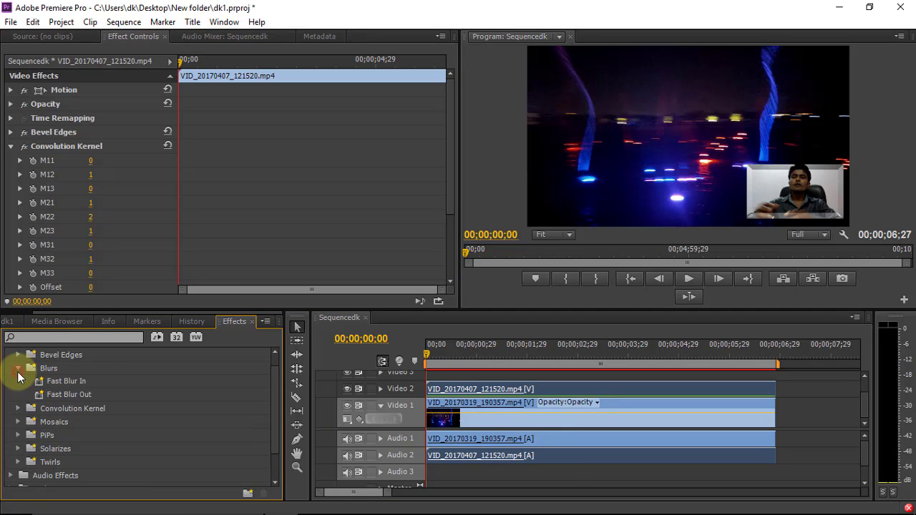
click(18, 369)
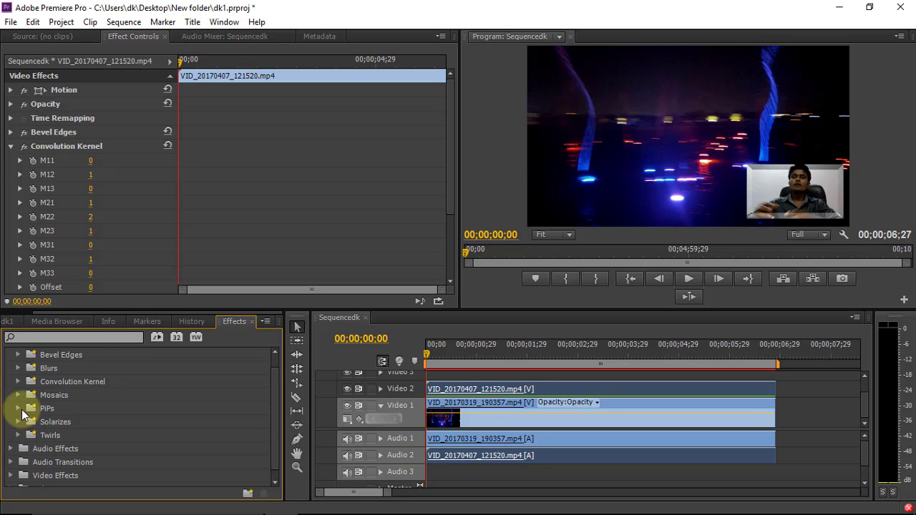
click(19, 395)
drag(54, 408, 449, 388)
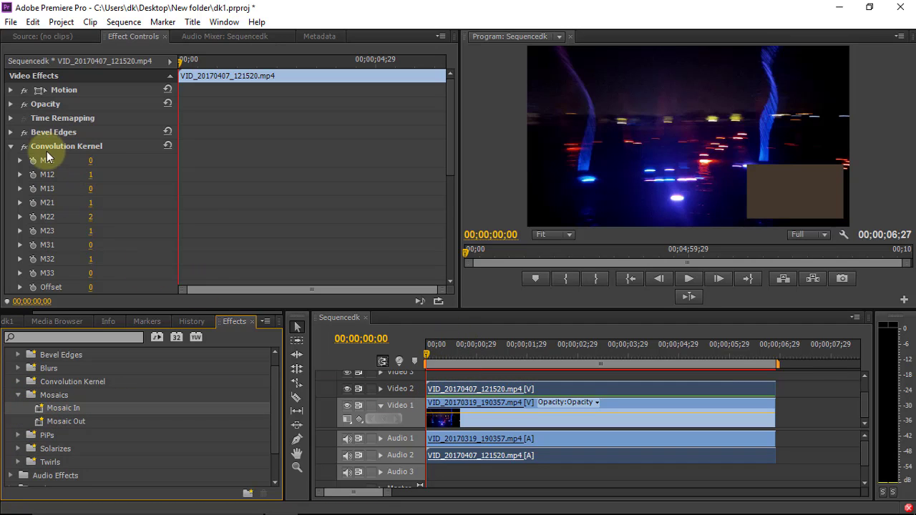
click(10, 146)
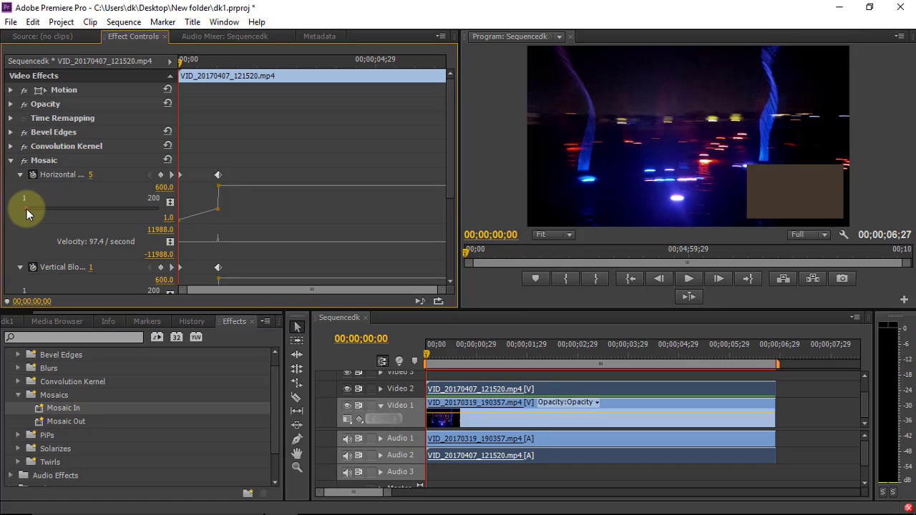
drag(27, 209, 108, 218)
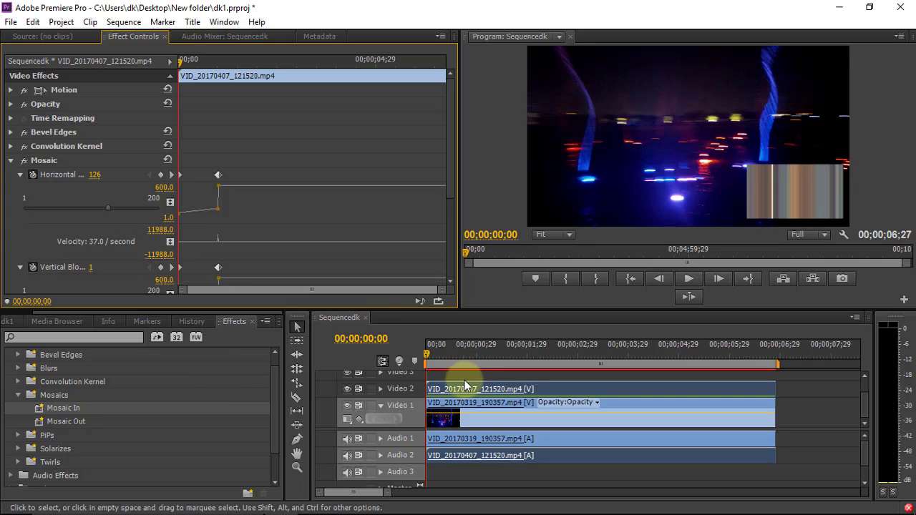
click(689, 279)
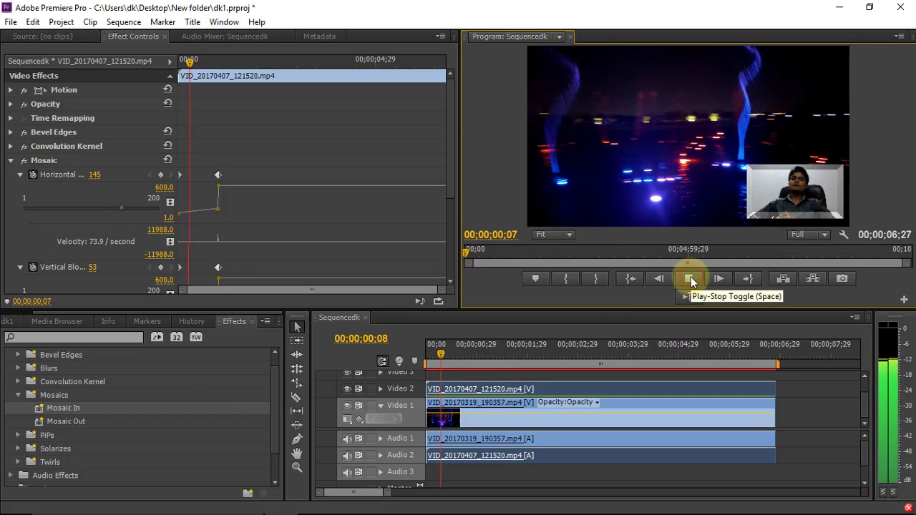
click(690, 279)
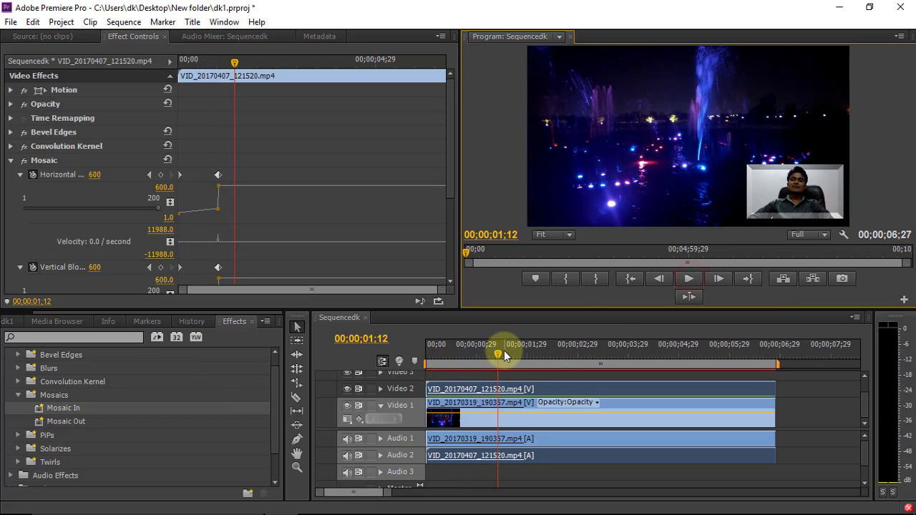
drag(501, 353, 416, 371)
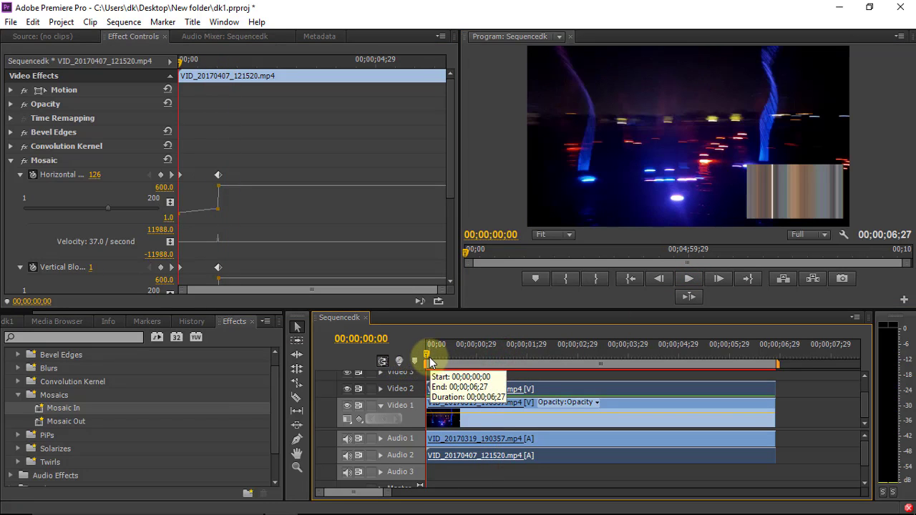
mouse_move(423, 353)
mouse_down()
mouse_move(487, 355)
mouse_move(429, 365)
mouse_move(445, 363)
mouse_up()
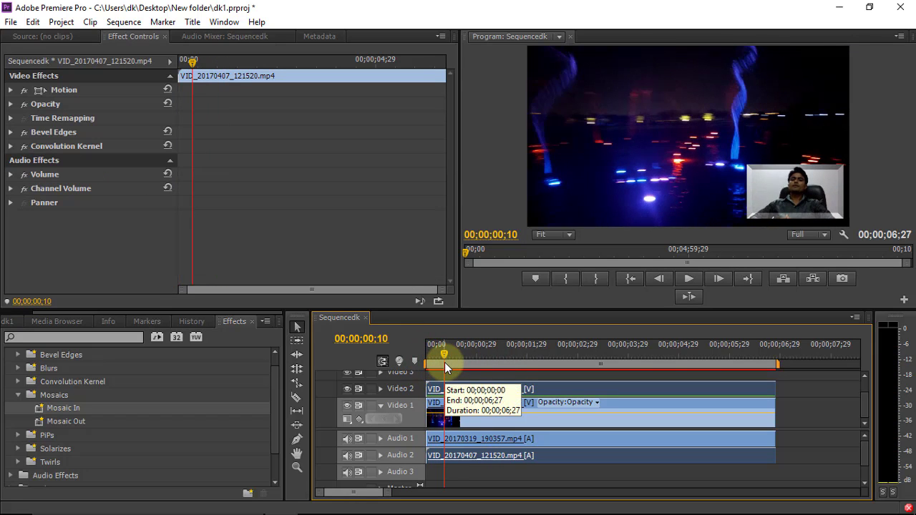
drag(447, 355, 410, 362)
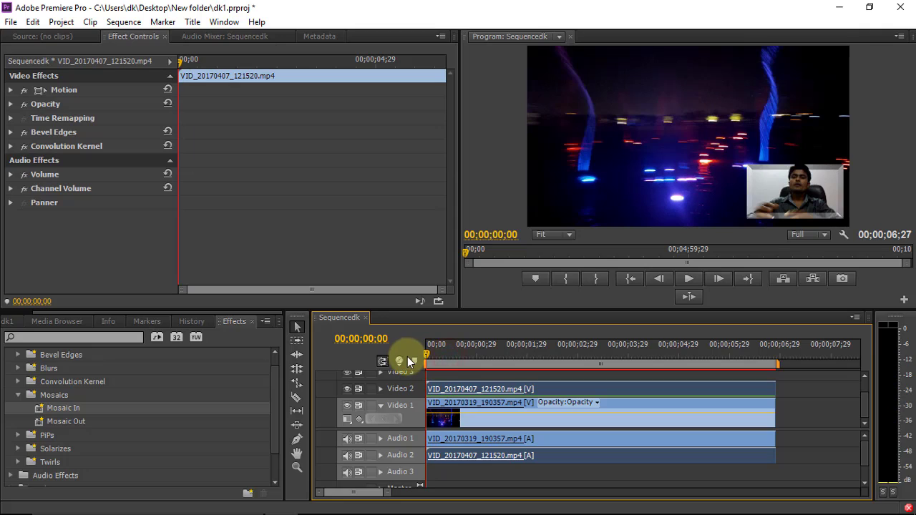